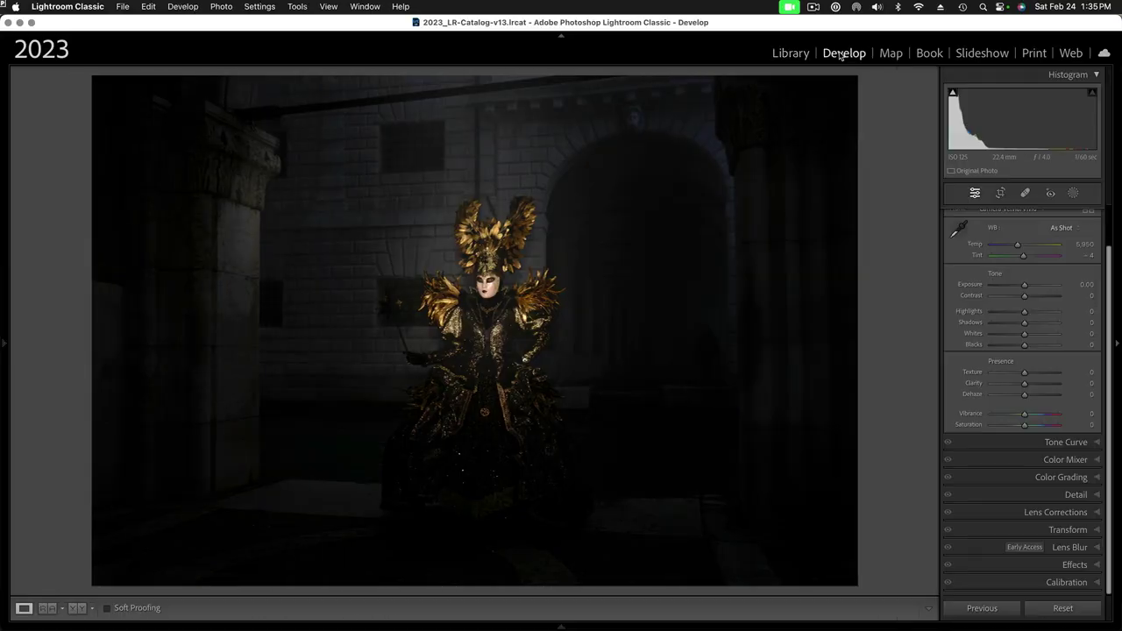
Set Exposure to +1.45 and Highlights to -100, with the highlight clipping warning on.
key(alt+super+8)
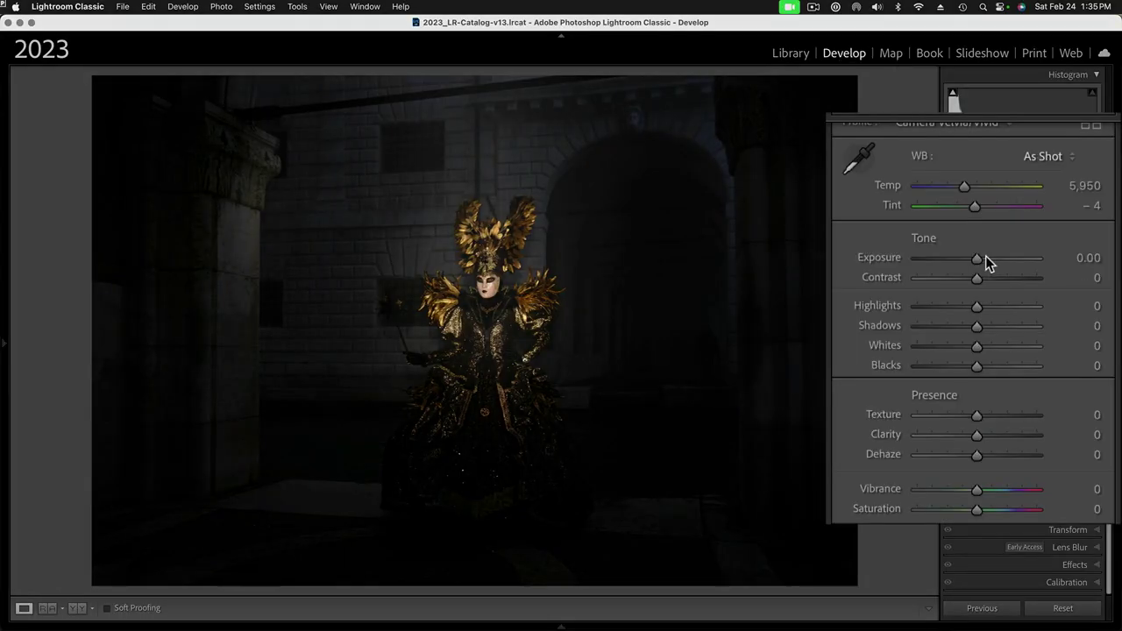
drag(977, 260, 984, 263)
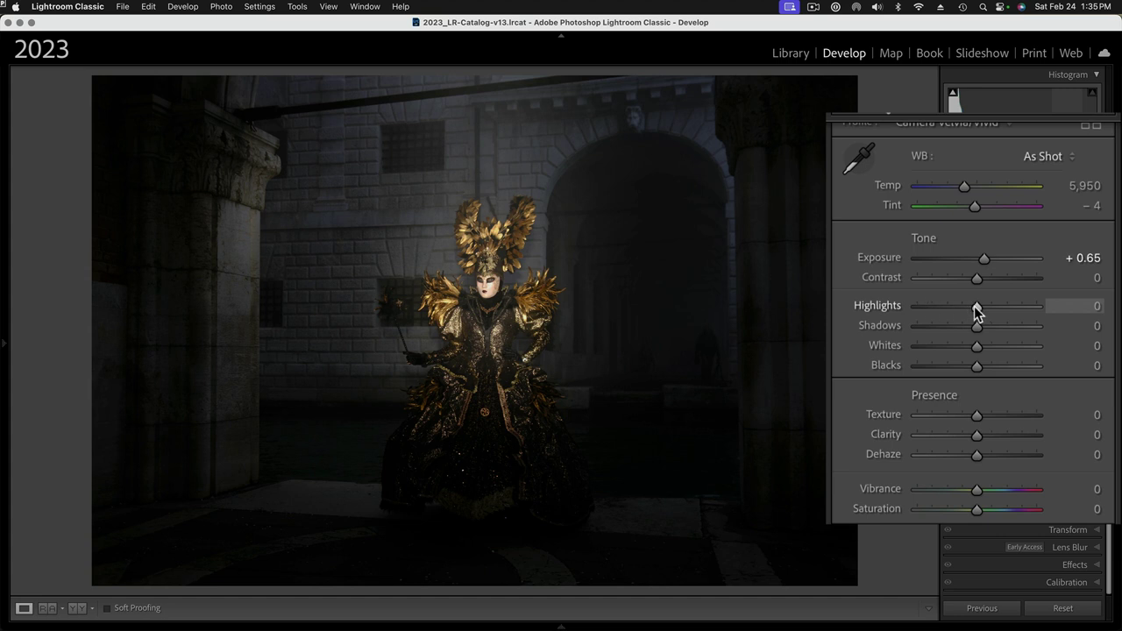
drag(975, 306, 906, 309)
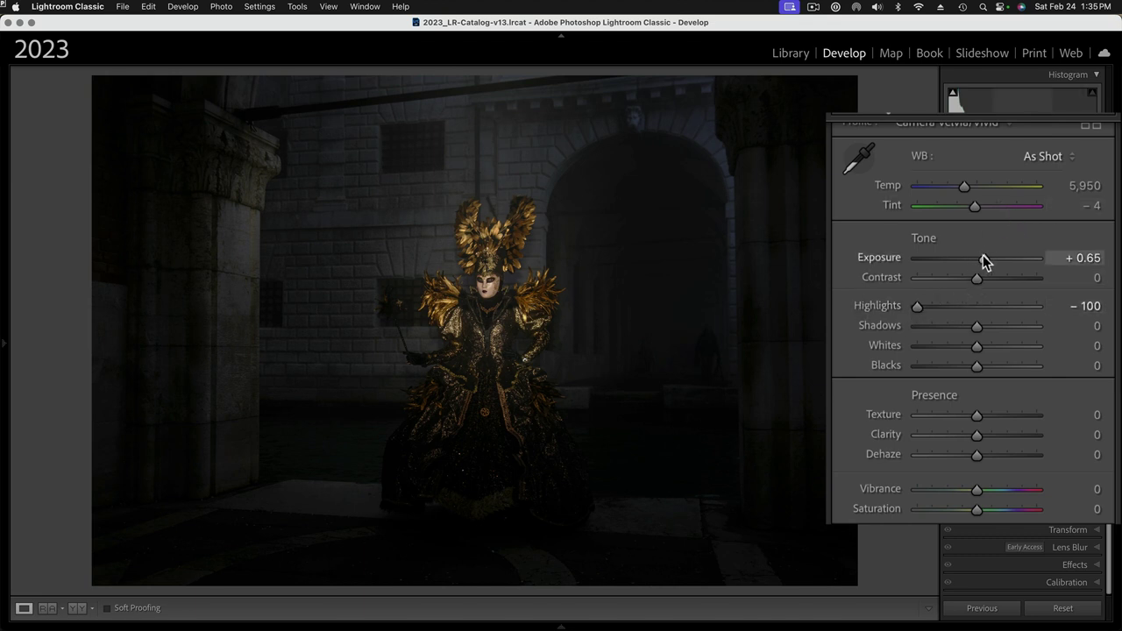
drag(983, 257, 995, 258)
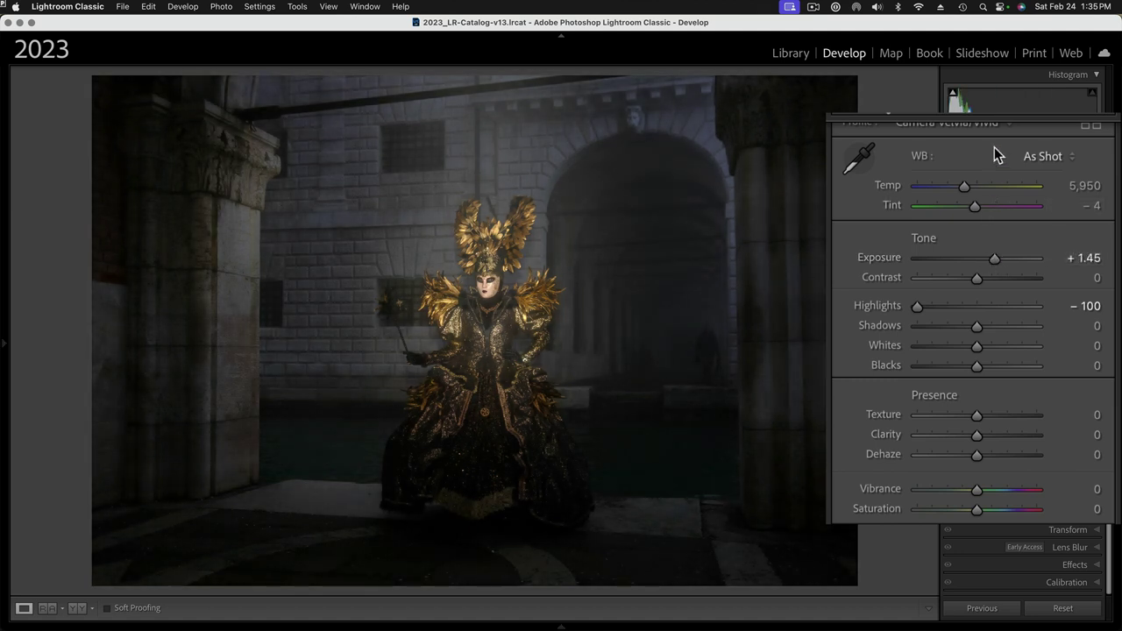
click(1093, 93)
mouse_move(994, 258)
mouse_down()
mouse_move(1008, 261)
mouse_move(998, 256)
mouse_up()
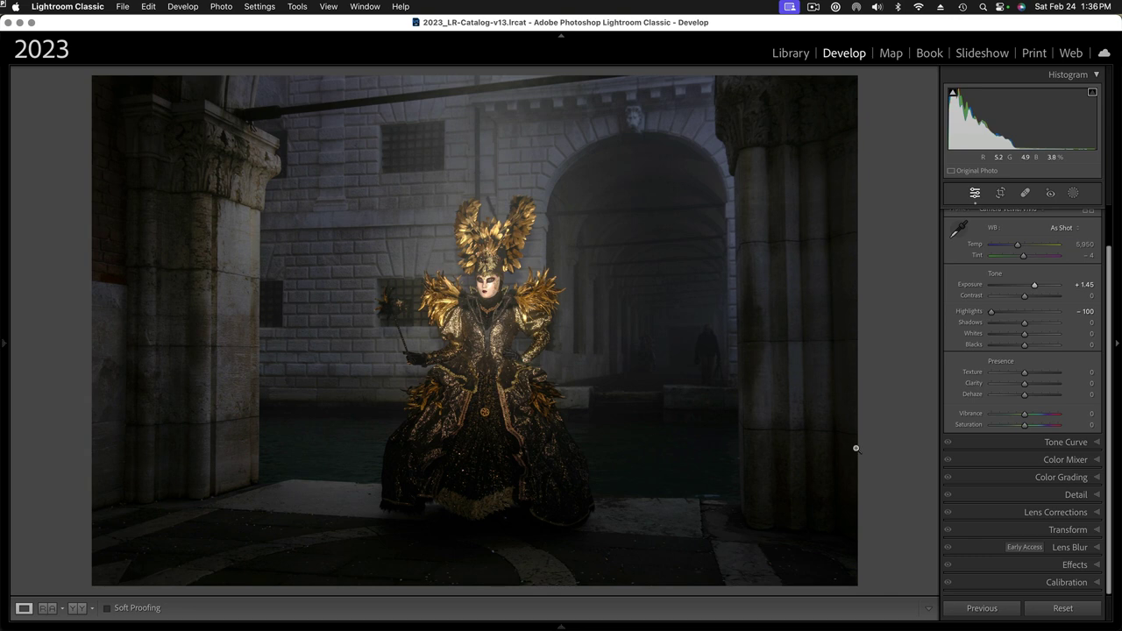
Create a Select Subject mask on the costumed figure and give it Clarity 100.
click(1074, 194)
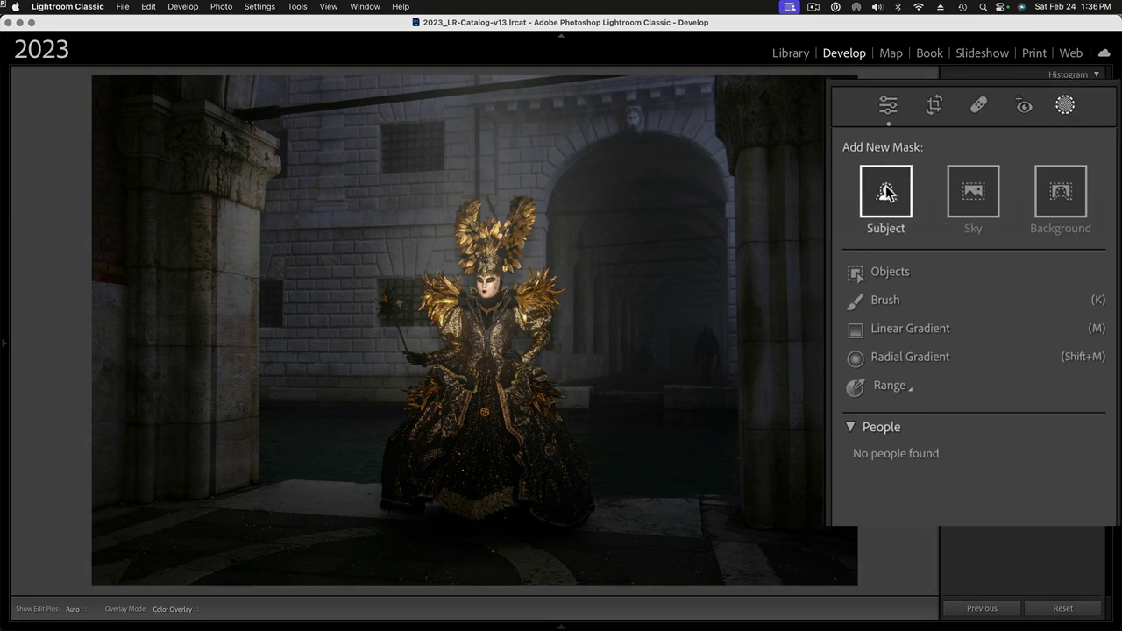
click(958, 224)
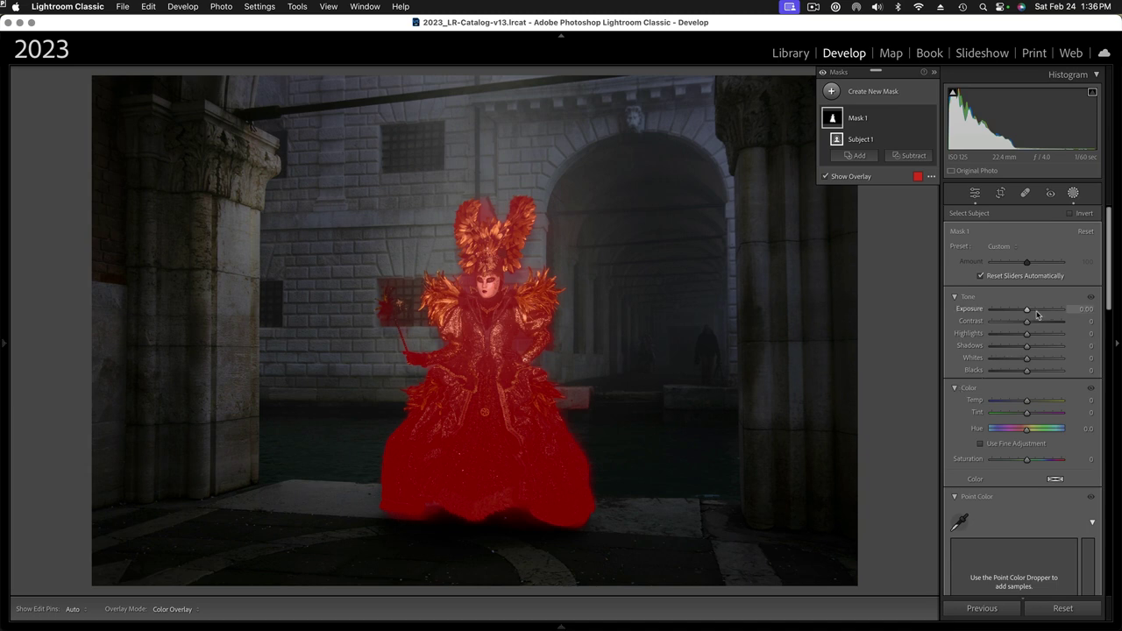
scroll(1022, 534, down, 5)
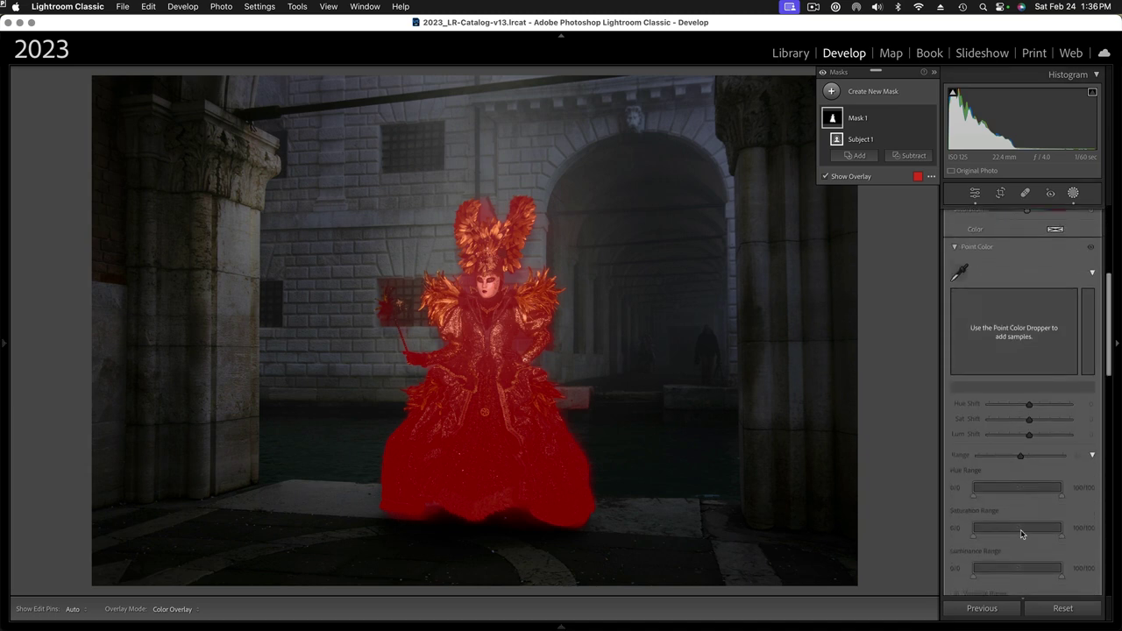
scroll(1021, 534, down, 5)
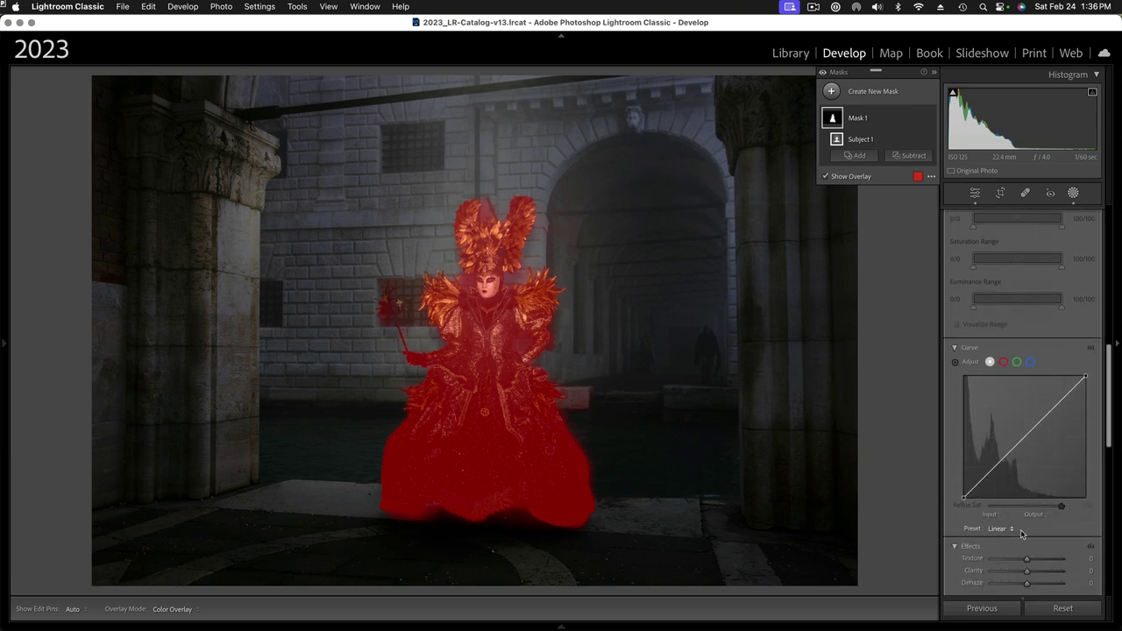
scroll(1022, 533, down, 3)
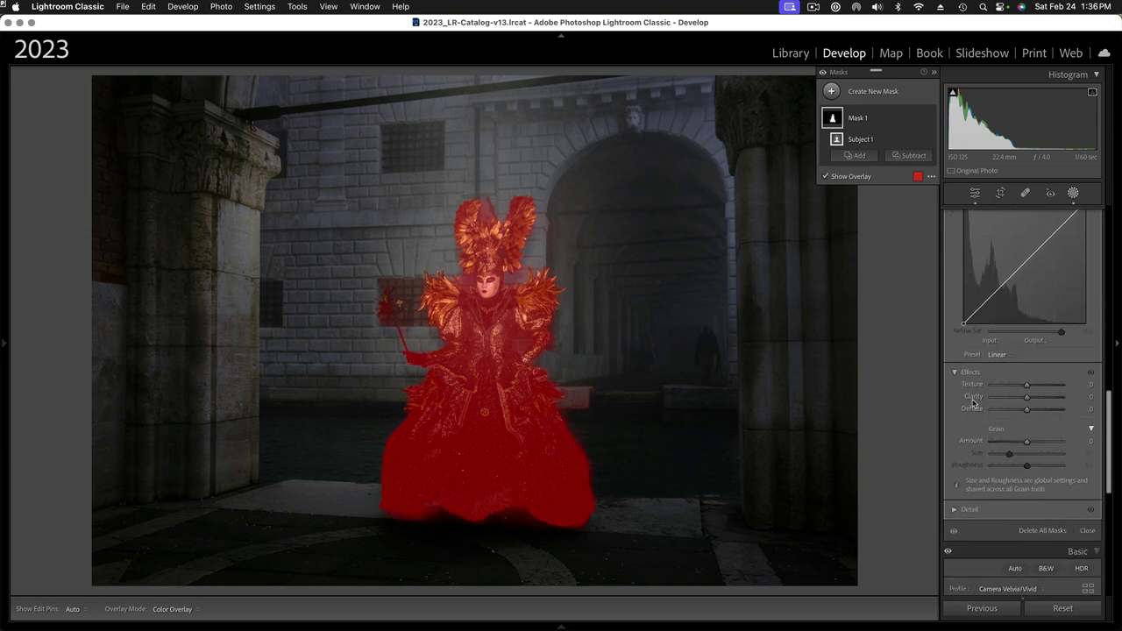
drag(977, 369, 1102, 382)
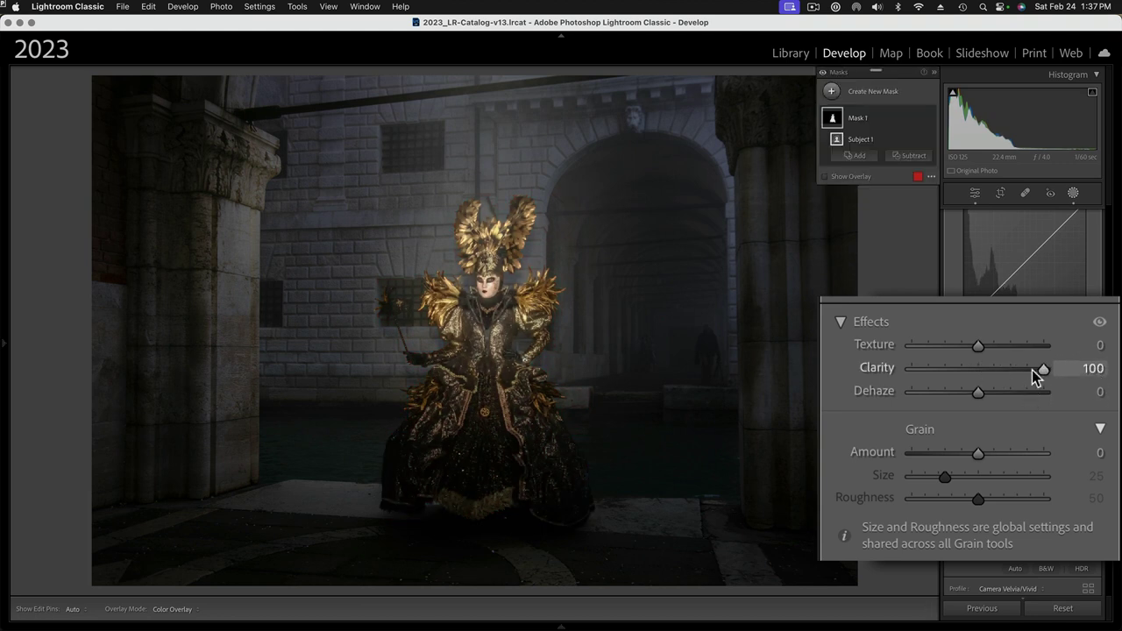
Zoom in on the costume and set the mask's Texture to 57 and Dehaze to 34.
click(479, 323)
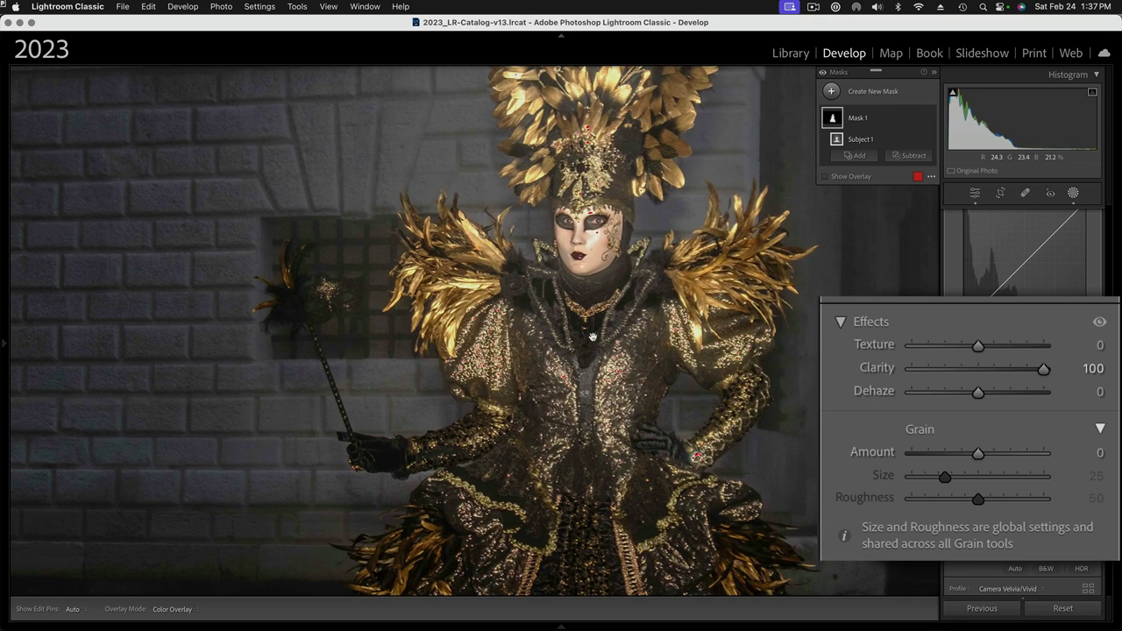
drag(598, 343, 536, 340)
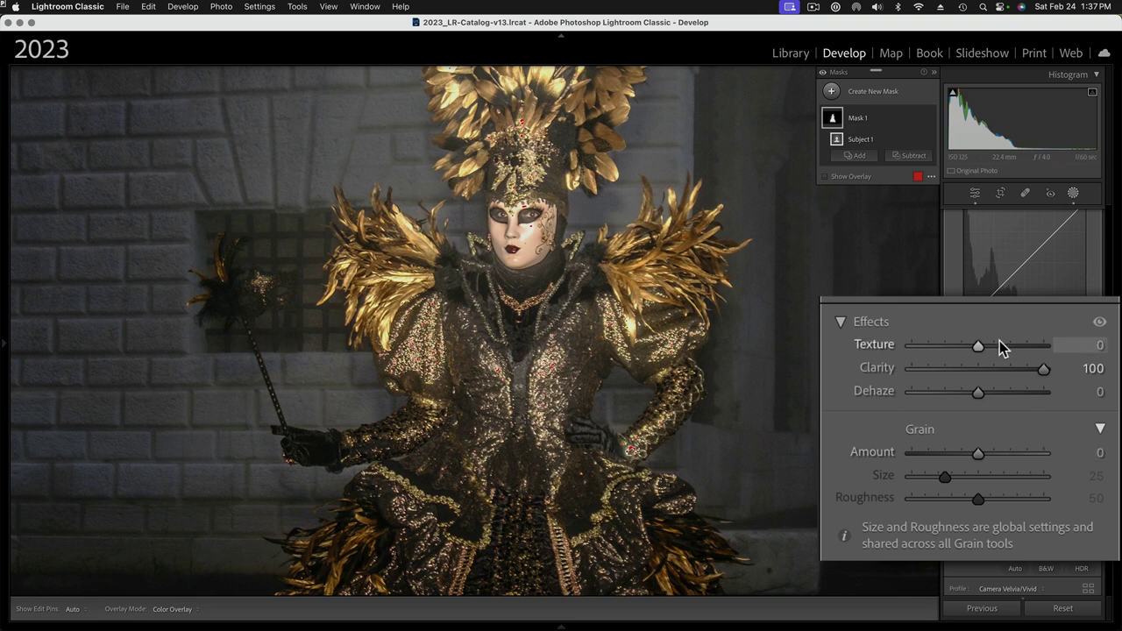
drag(978, 346, 1012, 348)
drag(1011, 346, 1016, 346)
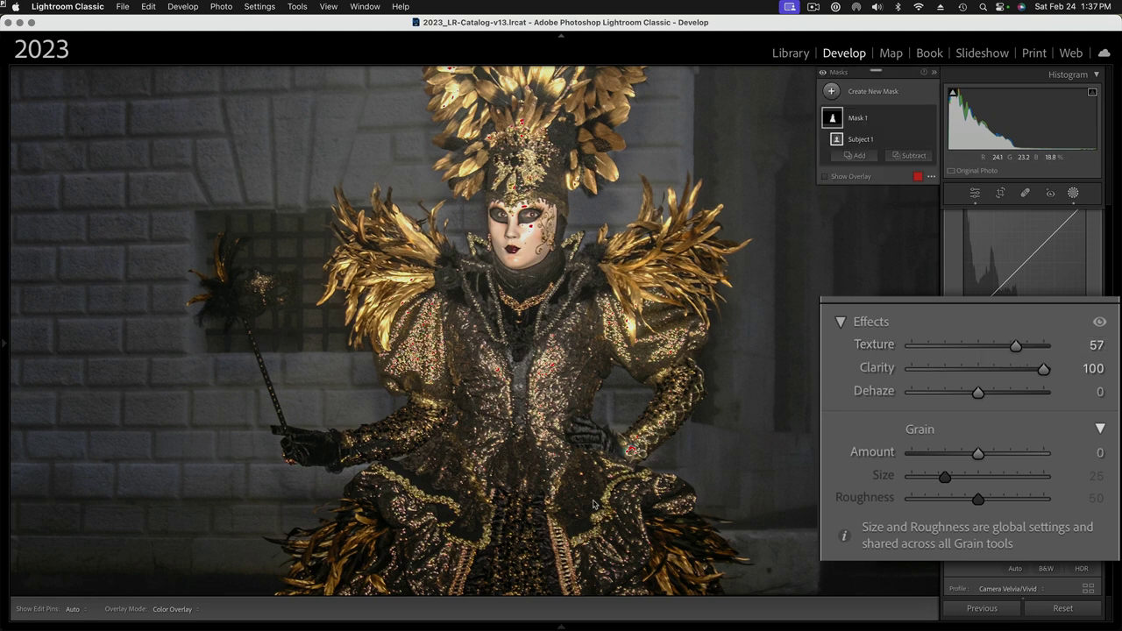
click(978, 395)
drag(980, 395, 1002, 395)
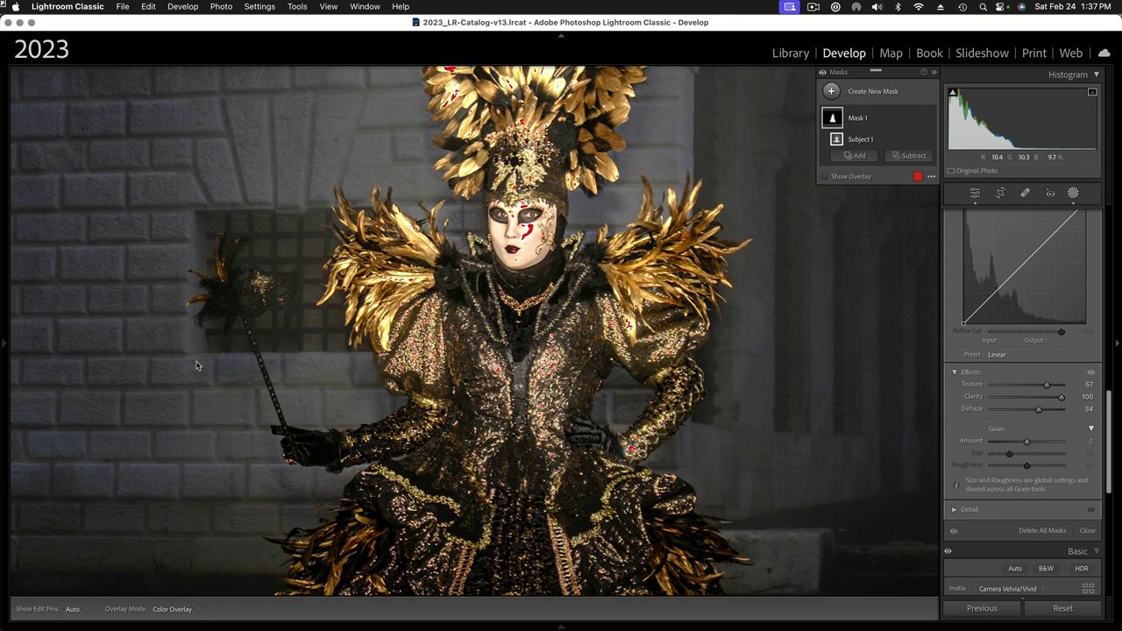
Zoom back out and set the subject mask's Saturation to 39 and Temp to 17.
click(526, 454)
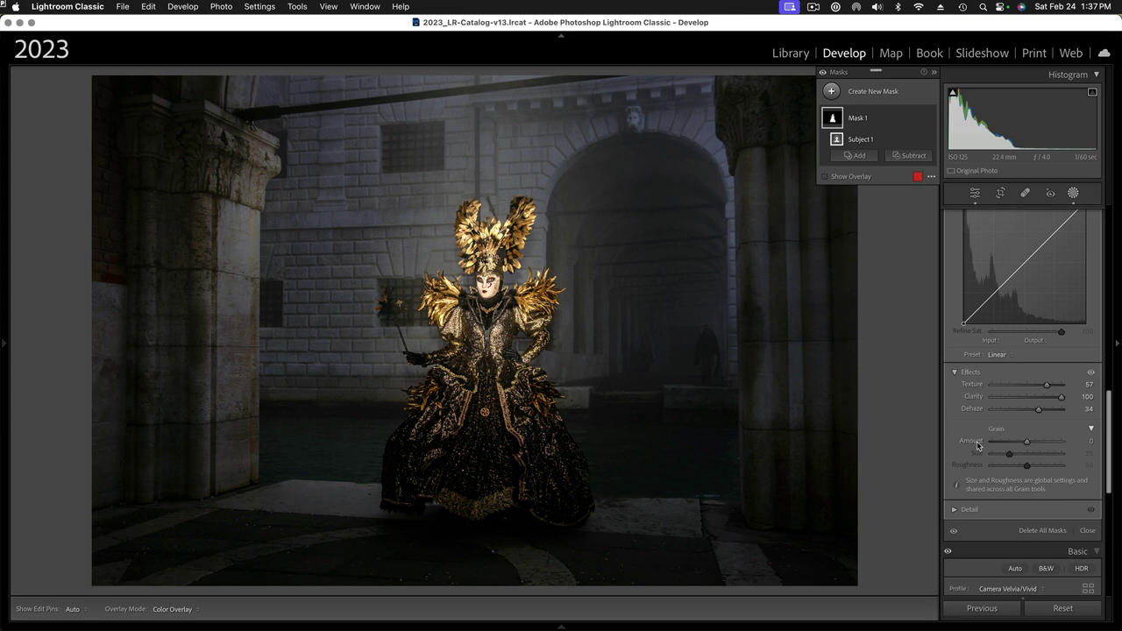
scroll(1019, 451, up, 10)
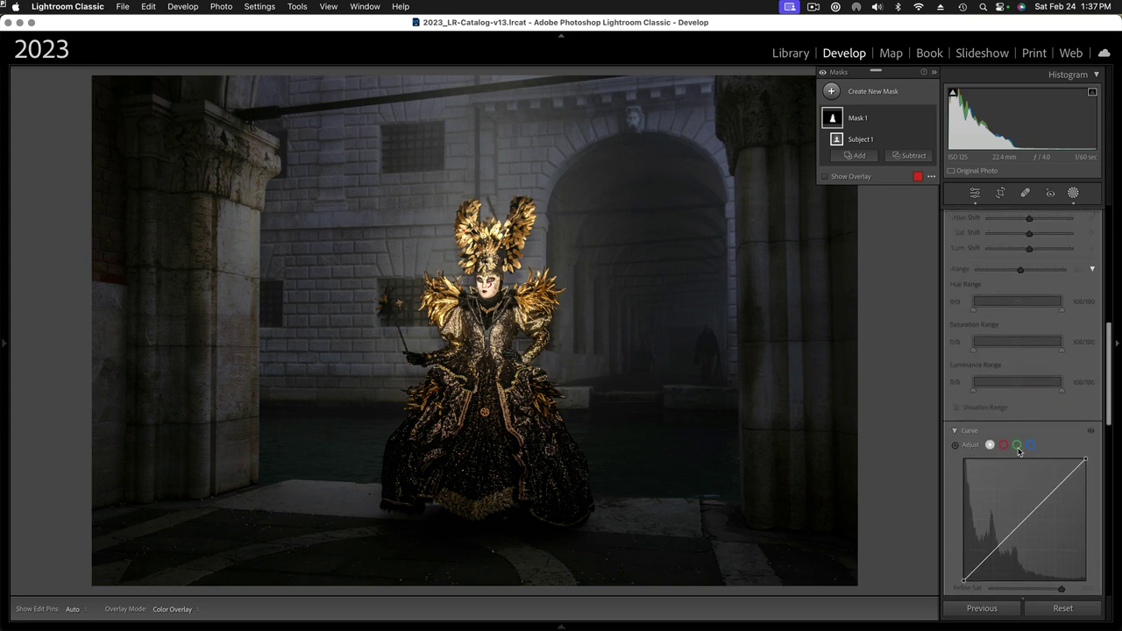
scroll(1019, 452, up, 5)
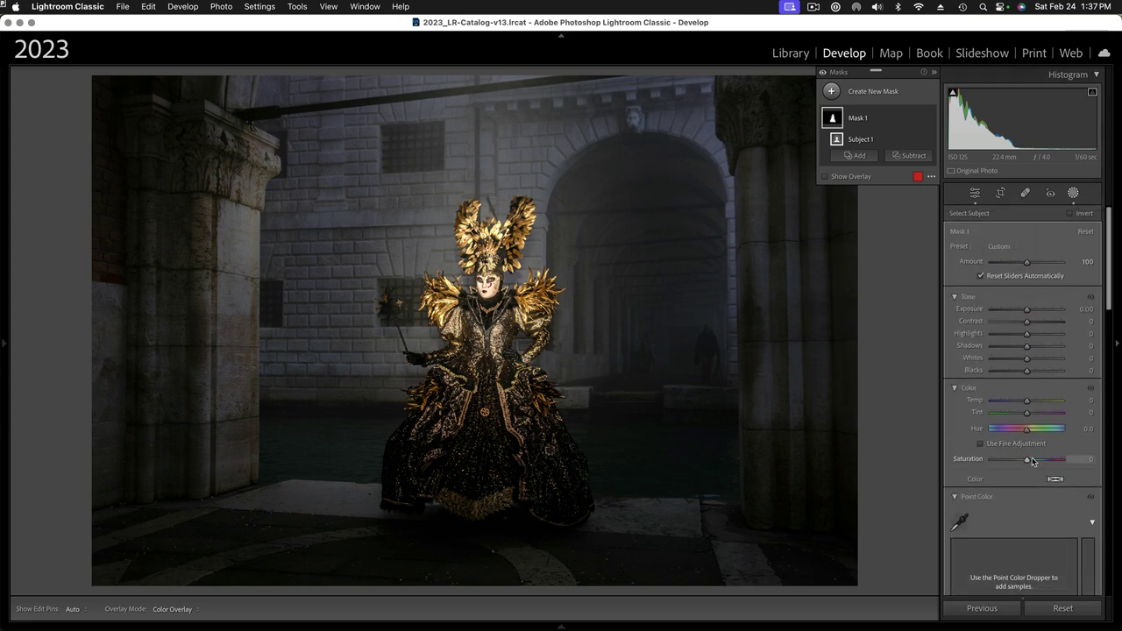
drag(967, 496, 995, 498)
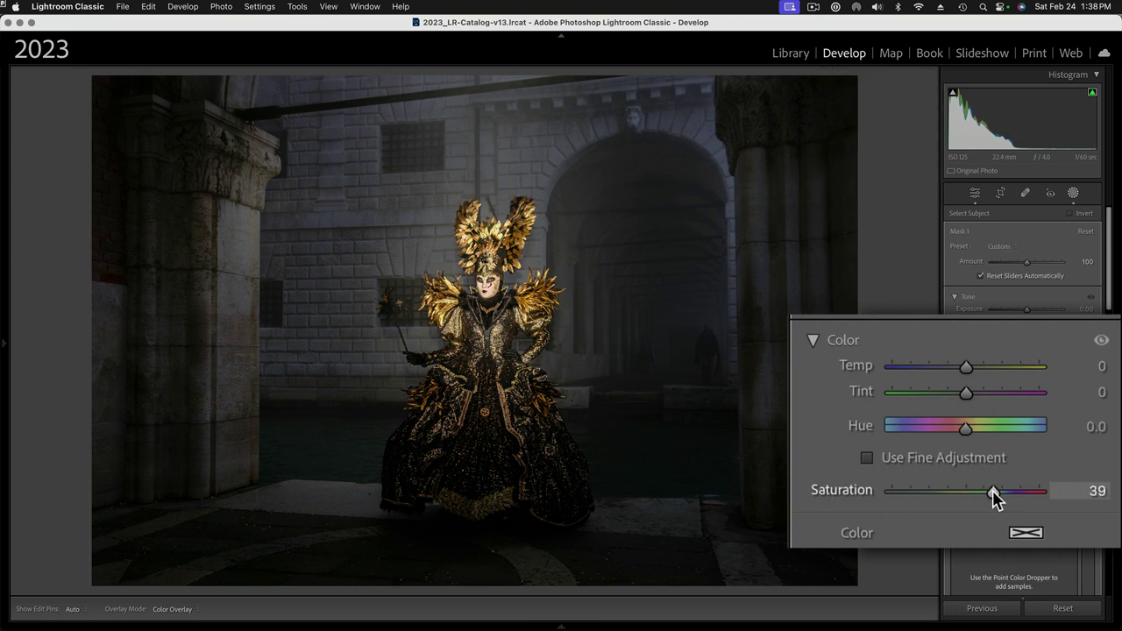
drag(995, 497, 995, 497)
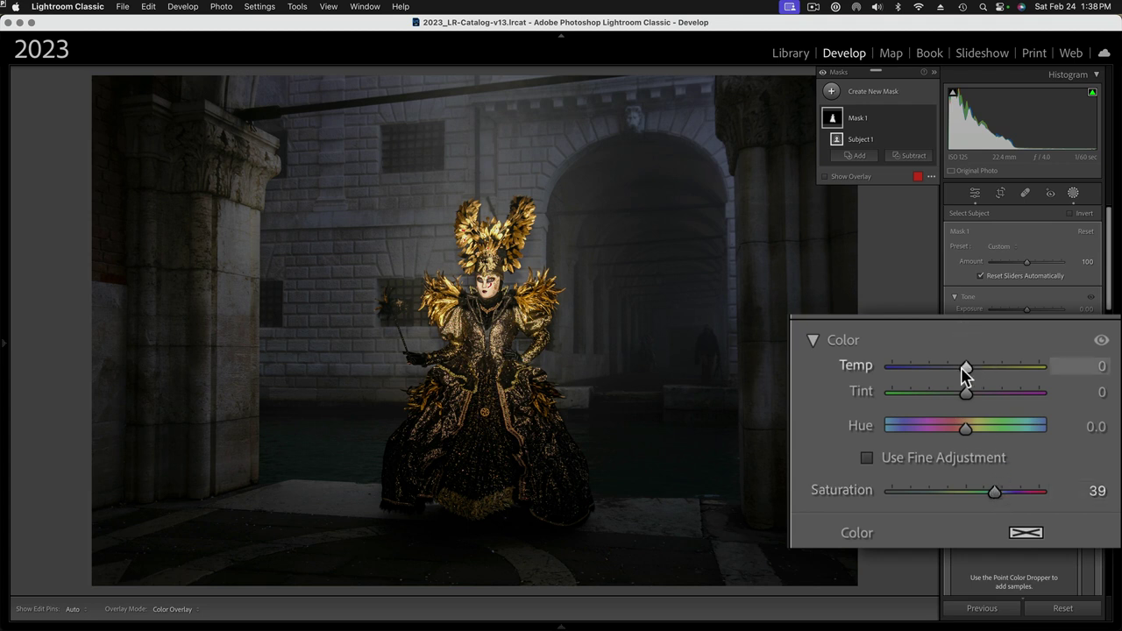
drag(967, 369, 980, 371)
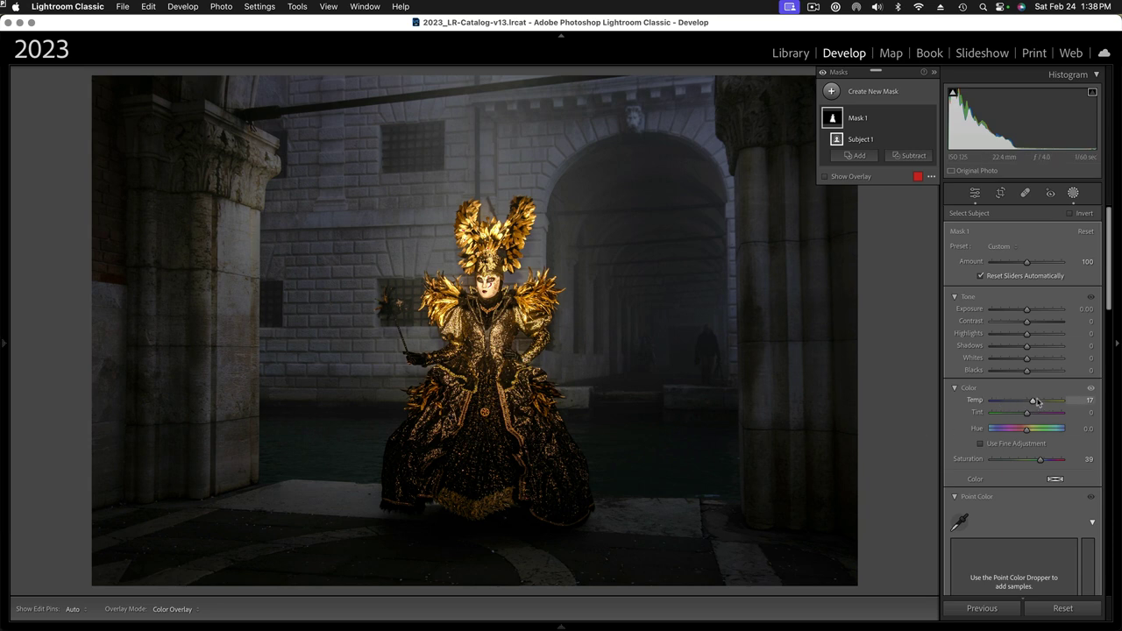
mouse_move(834, 119)
Duplicate and invert the subject mask for the background, cooling it to Temp -14.
click(919, 119)
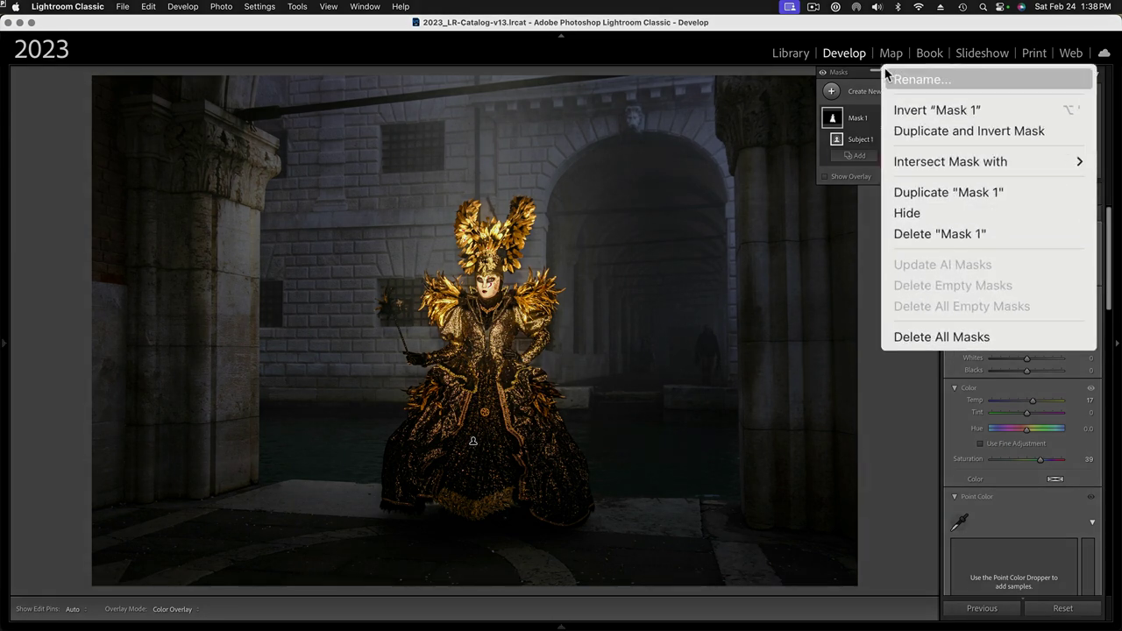
click(920, 130)
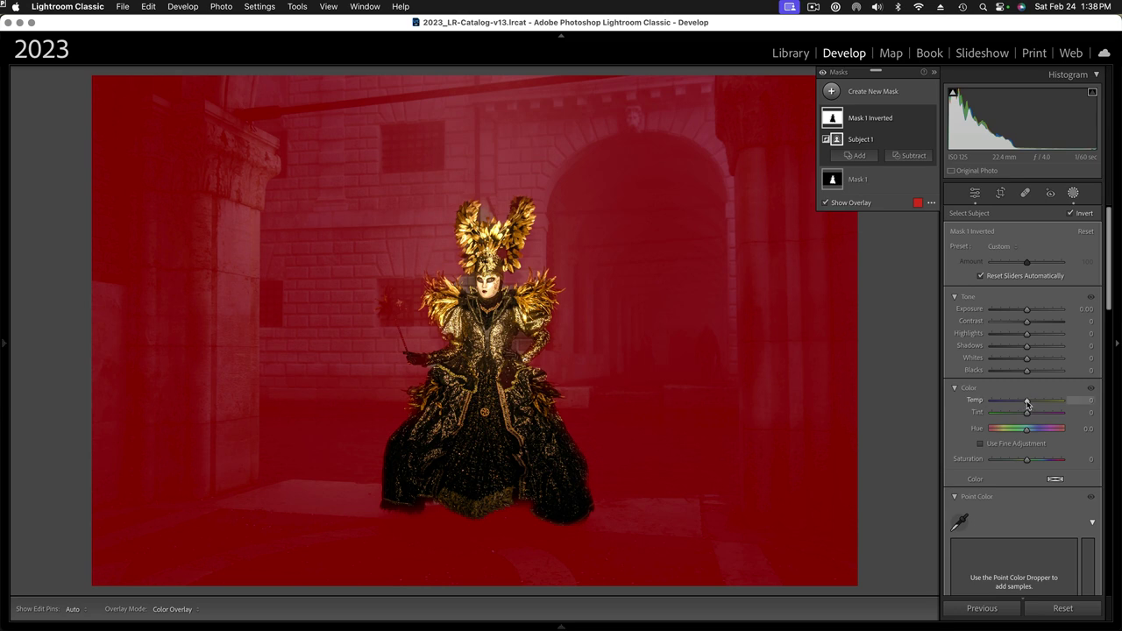
drag(1027, 405, 1026, 405)
drag(976, 376, 968, 376)
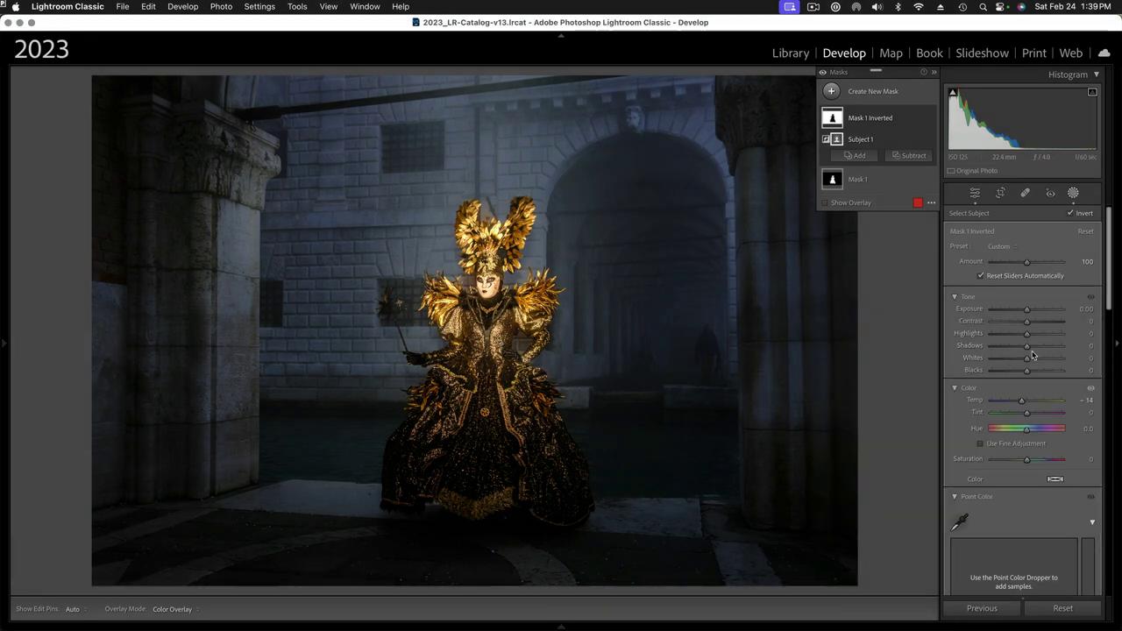
Lift the background mask's Shadows to 98 and Exposure to 0.10.
click(1028, 347)
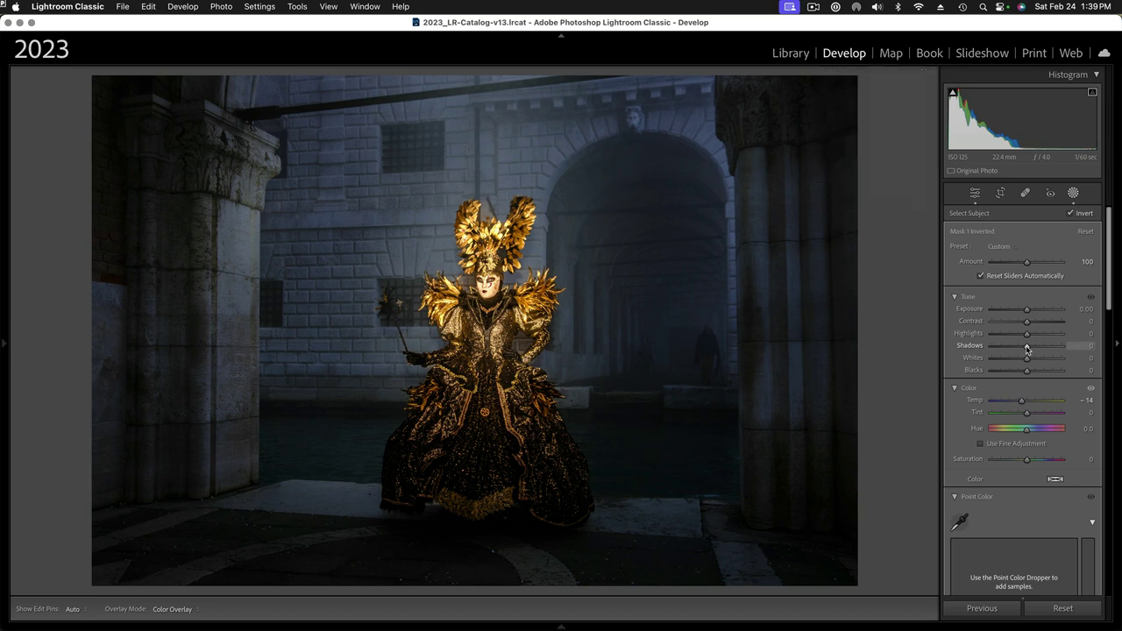
drag(1028, 349, 1061, 350)
drag(1027, 311, 1028, 311)
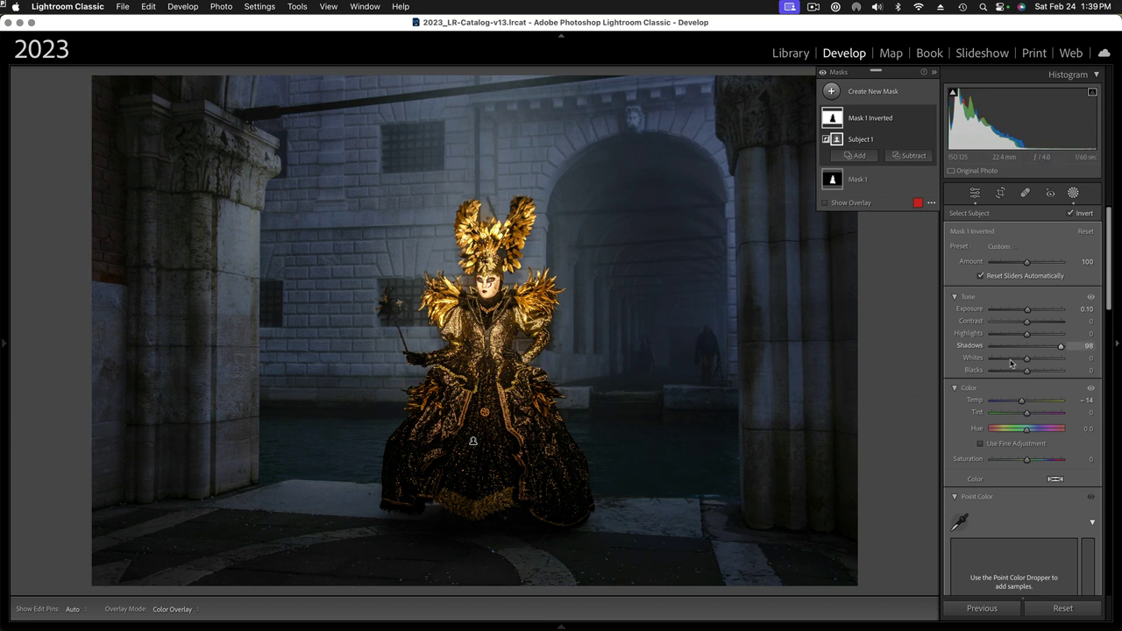
Leave Masking and apply Upright Full perspective correction in the Transform panel.
click(1074, 193)
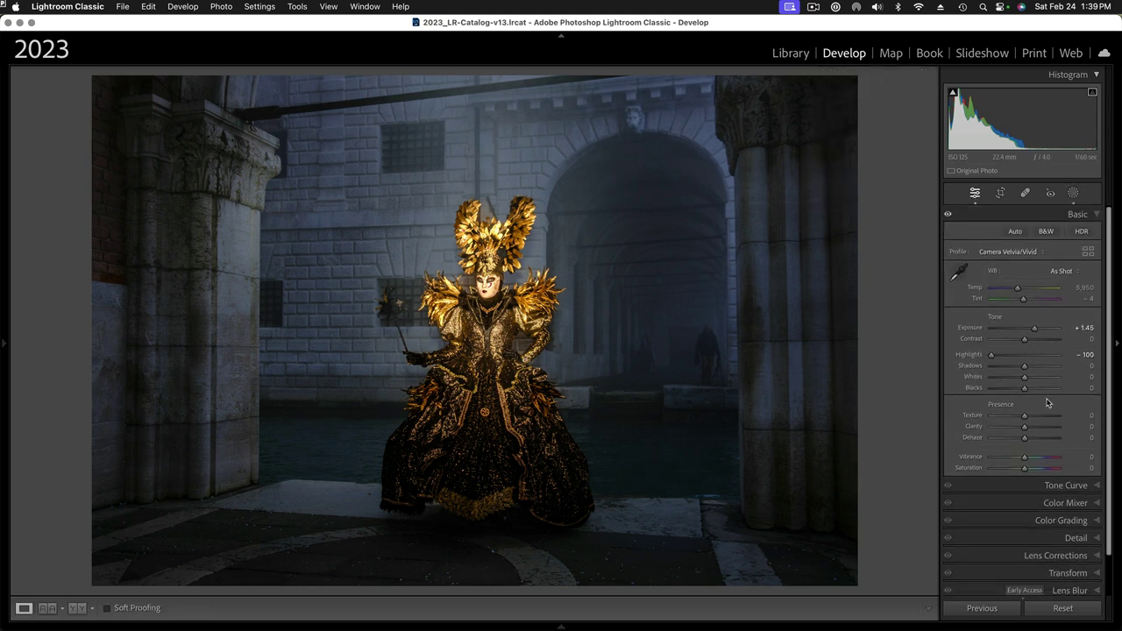
scroll(1052, 421, down, 2)
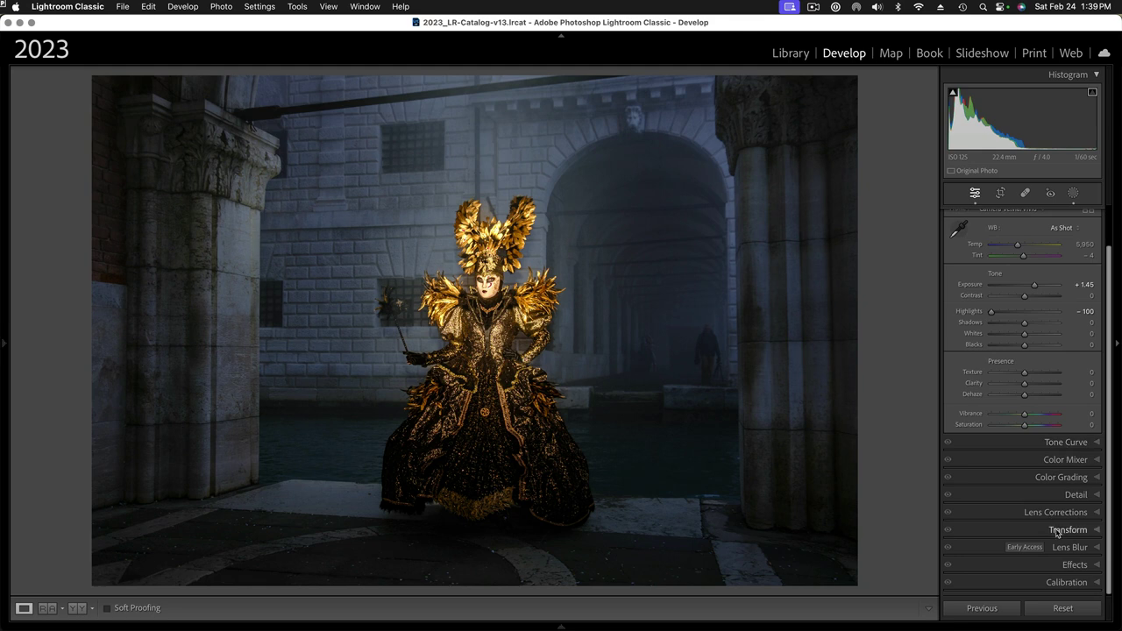
click(1099, 531)
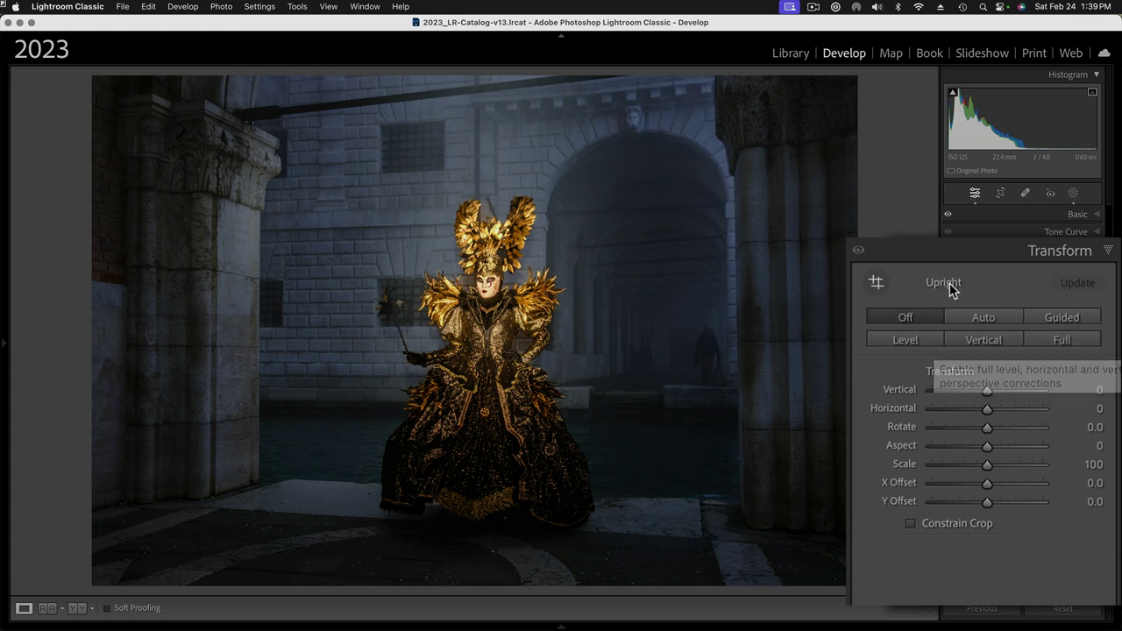
click(1062, 342)
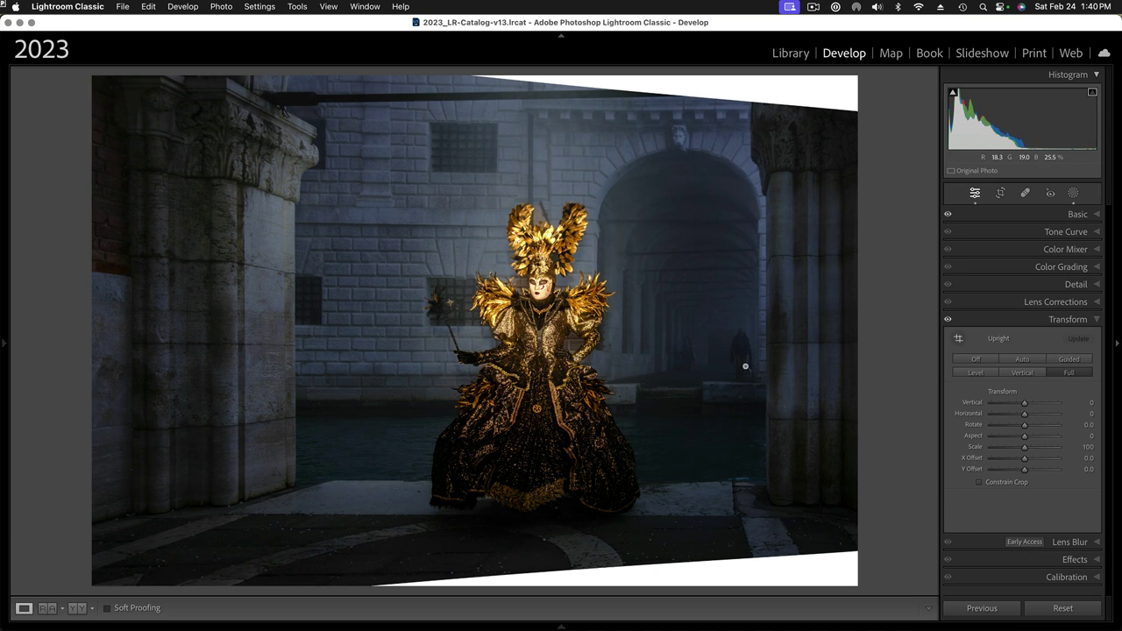
Crop inward from the top-right and bottom-left corners to remove the white wedges.
click(1001, 194)
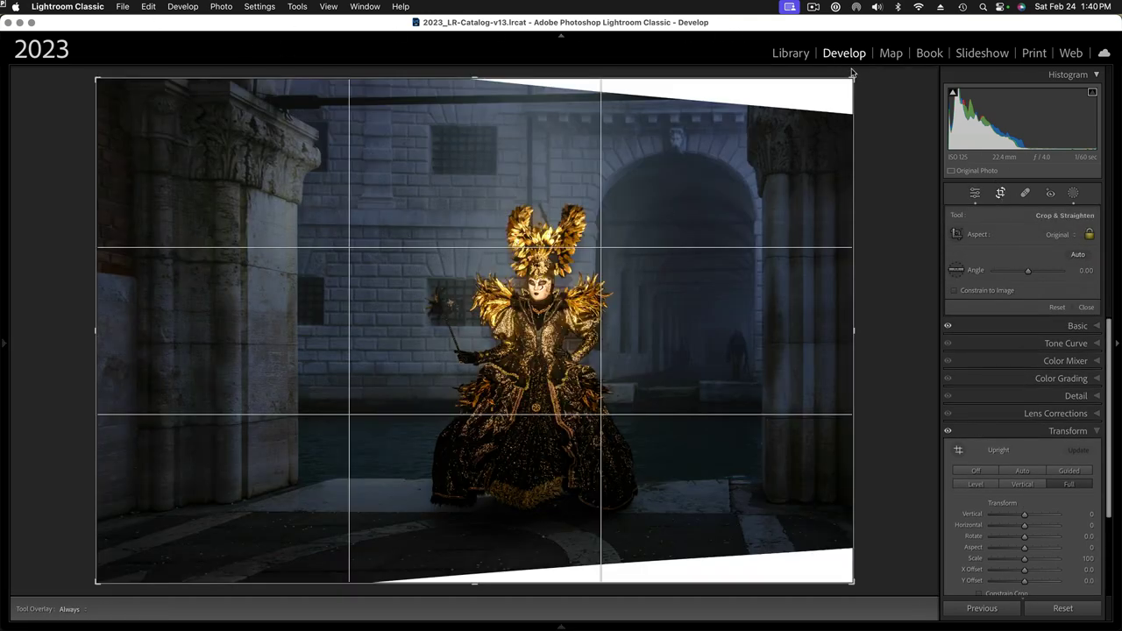
drag(852, 74, 837, 88)
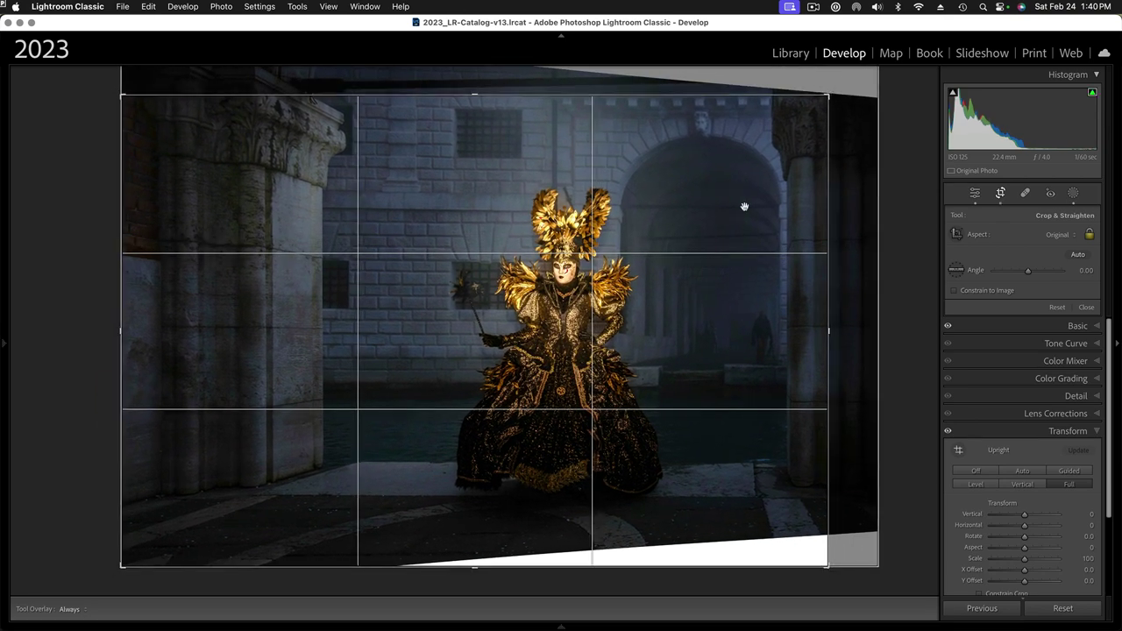
drag(120, 564, 137, 553)
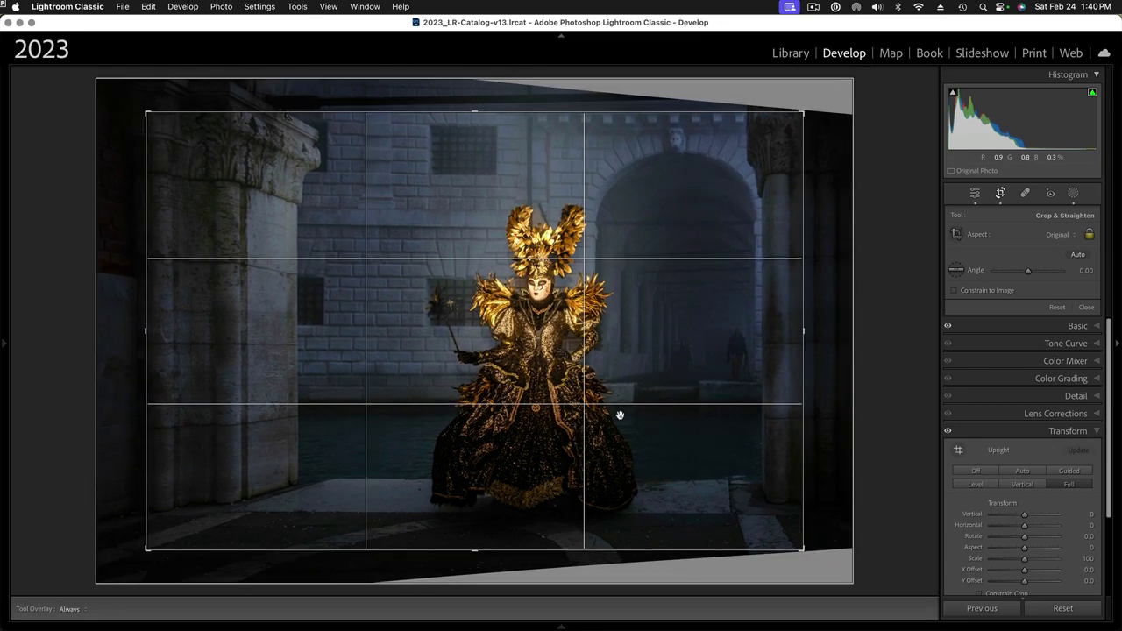
drag(679, 383, 692, 386)
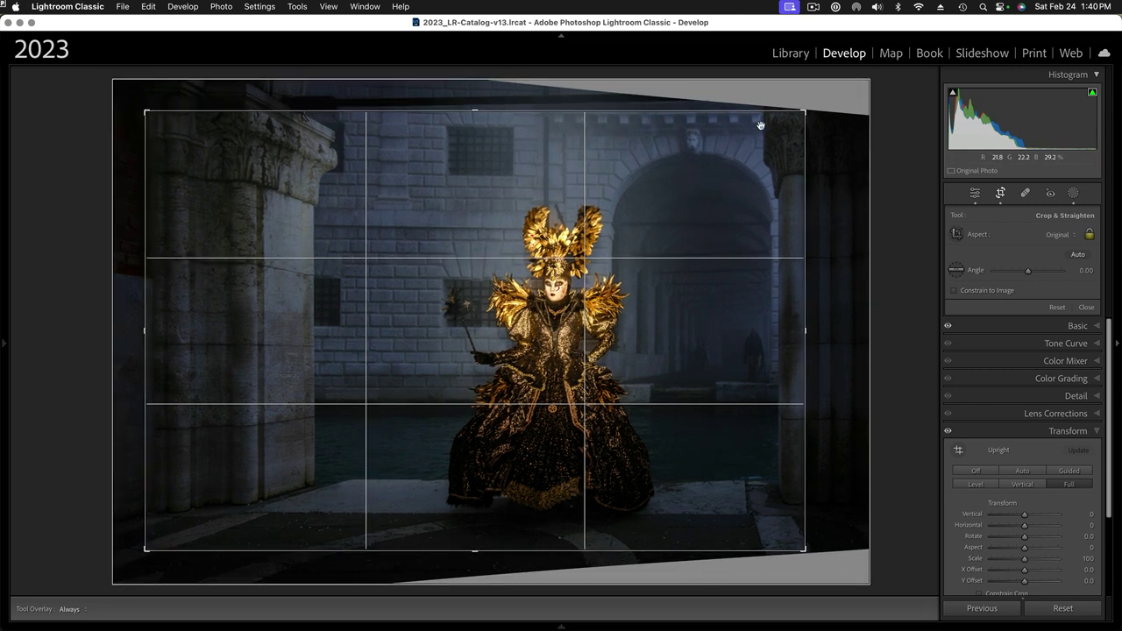
click(1000, 194)
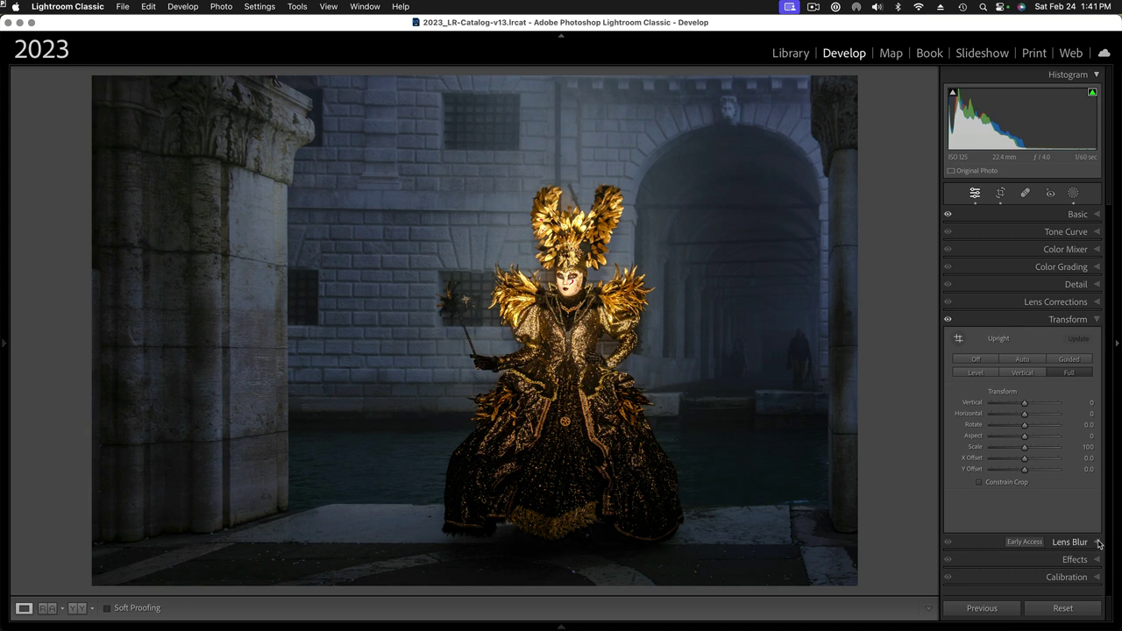
Apply Lens Blur, preview the depth map, and lower Blur Amount to 20.
click(1098, 543)
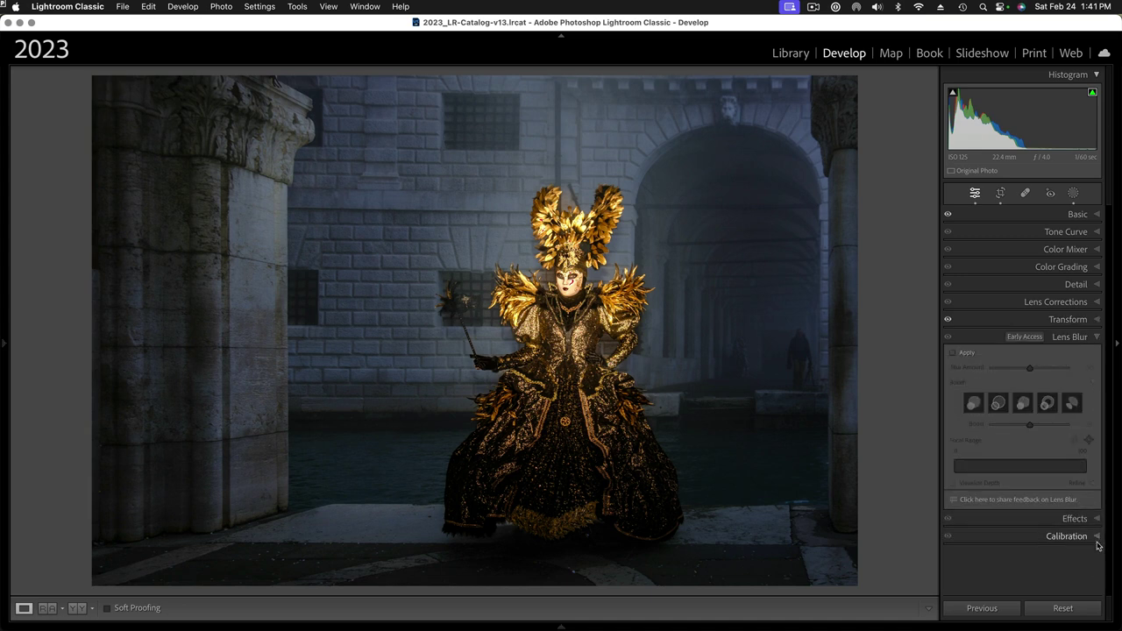
click(954, 354)
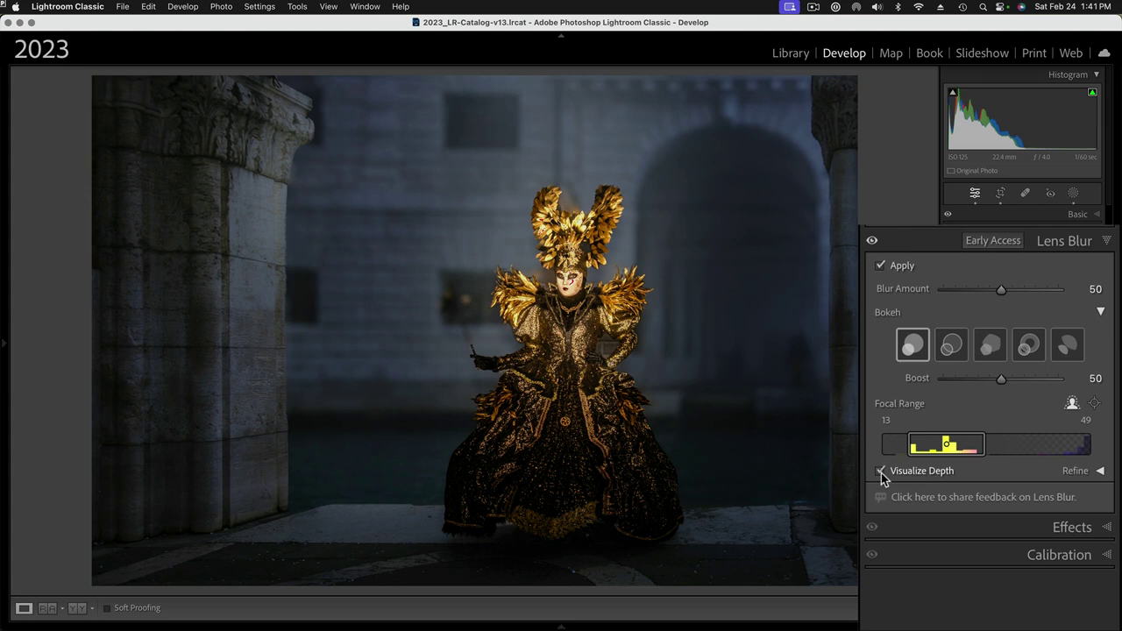
click(882, 471)
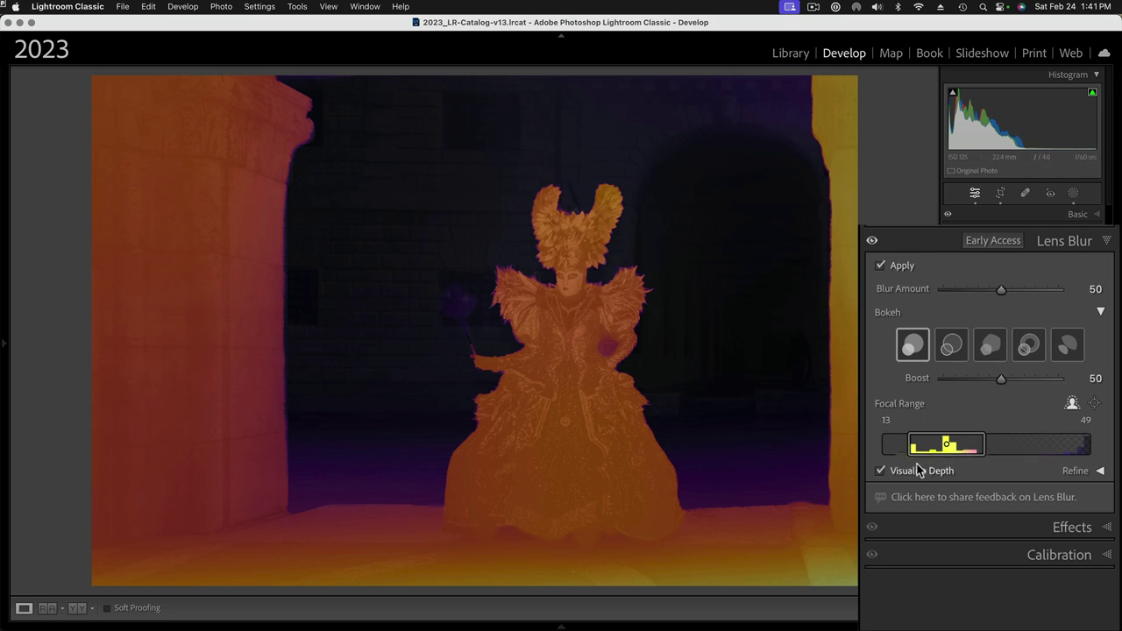
click(881, 472)
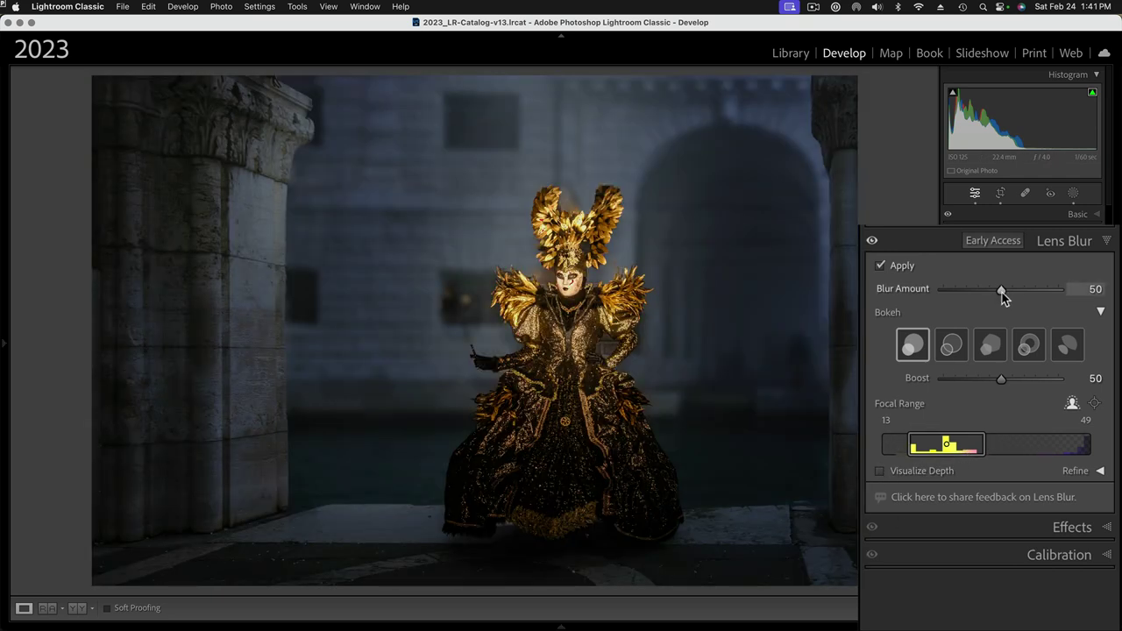
drag(1003, 292, 968, 293)
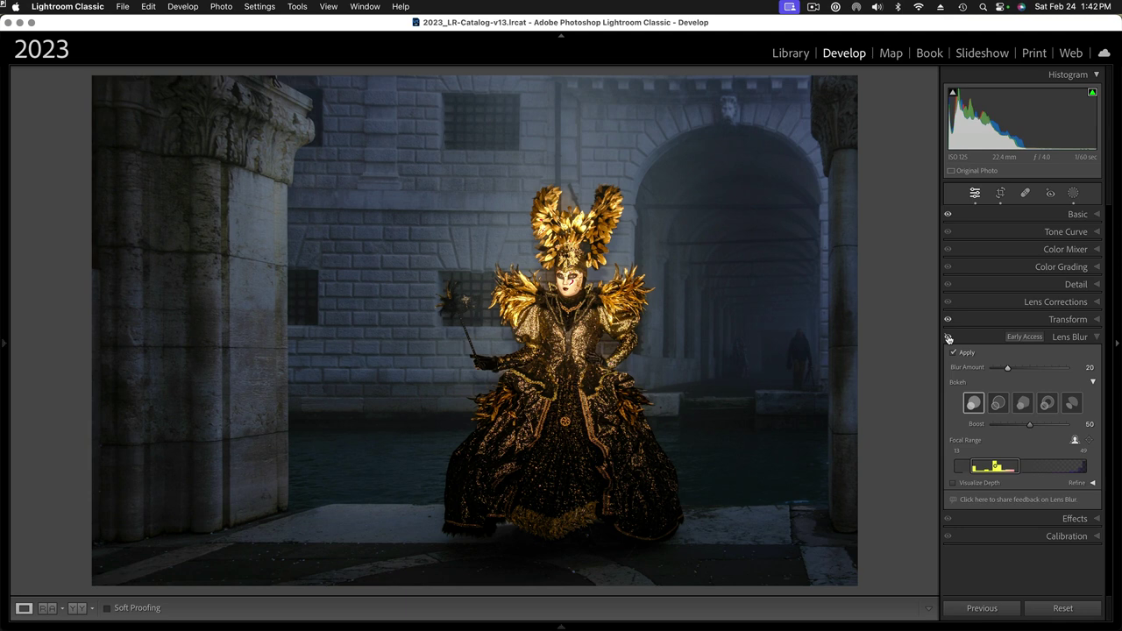
Turn the lens blur effect back on and zoom to 1:1 on the costume's chest.
click(948, 338)
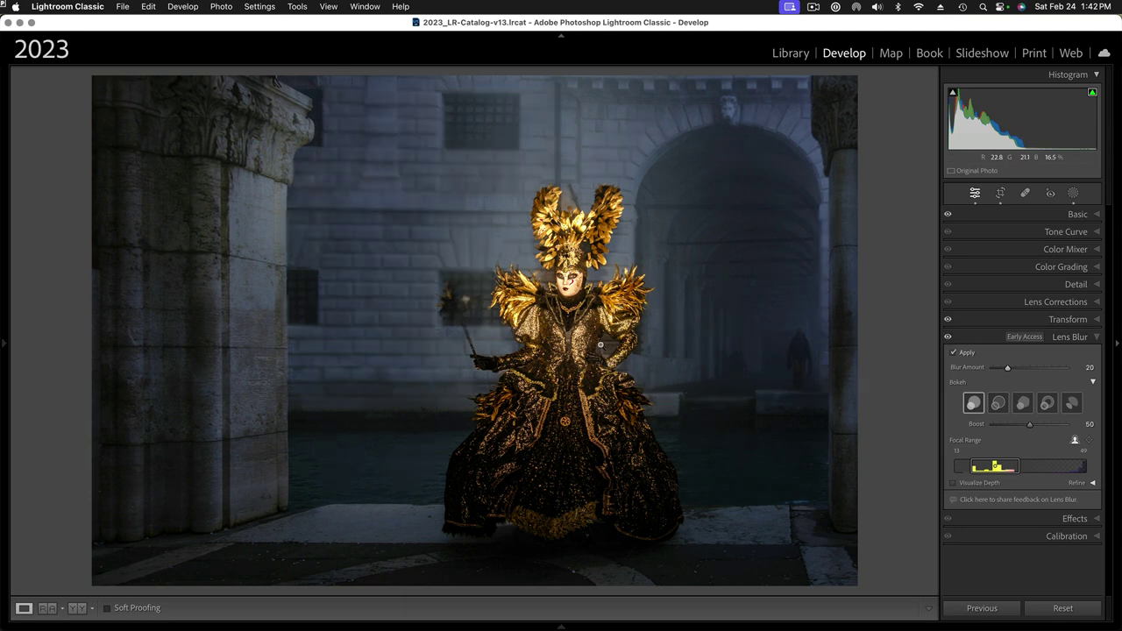
click(577, 318)
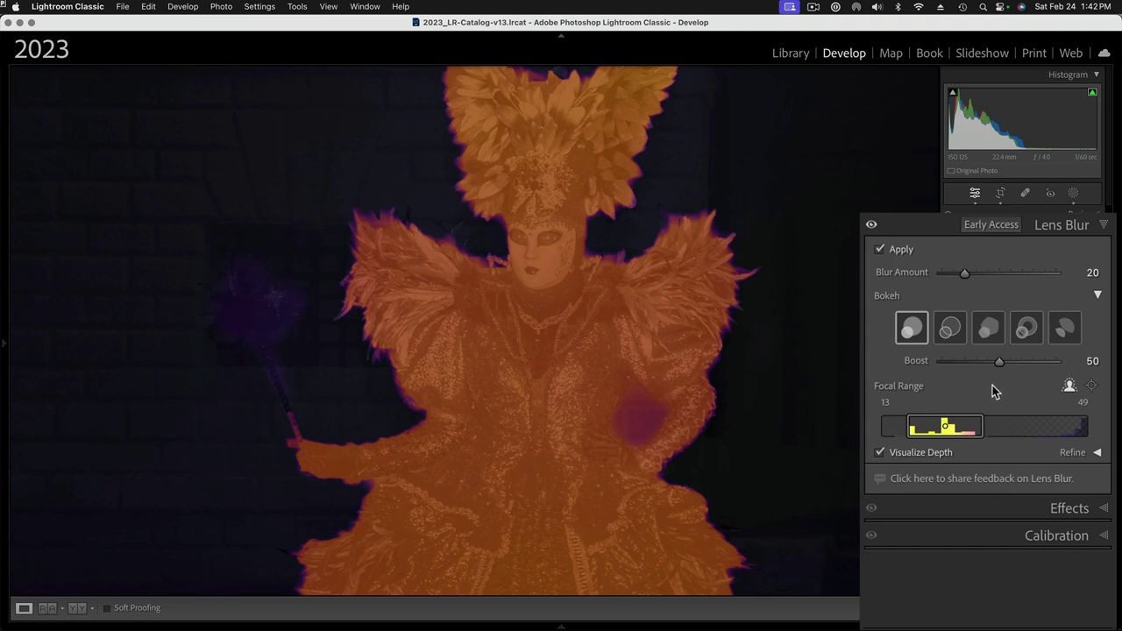
Choose the Focus refine brush, lower its Feather, and paint the feather duster into focus.
click(1098, 453)
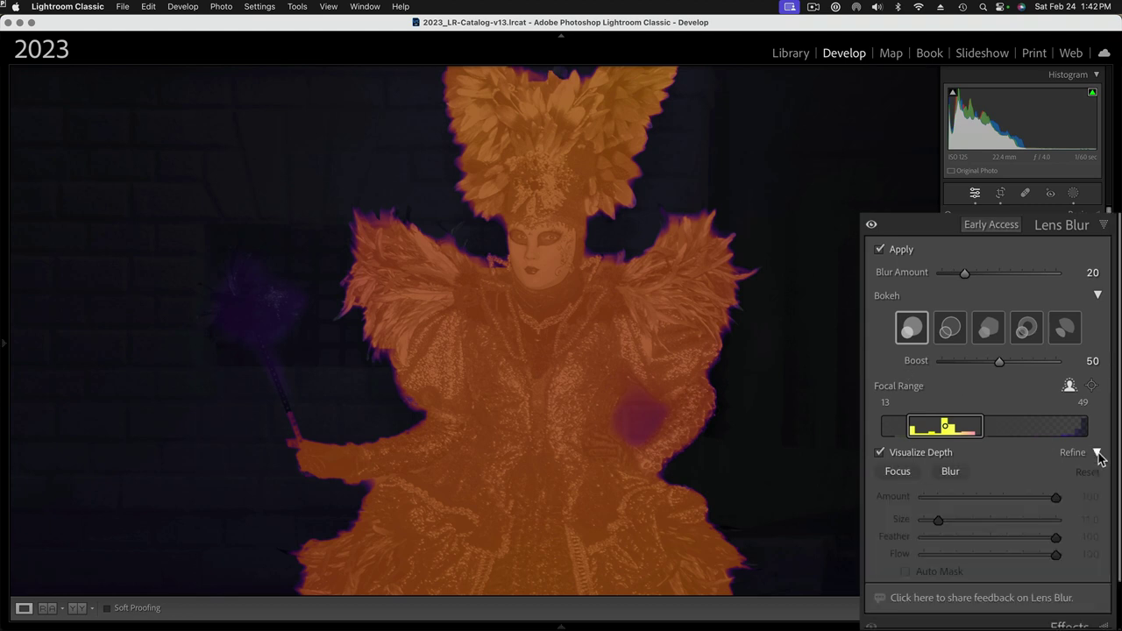
click(896, 473)
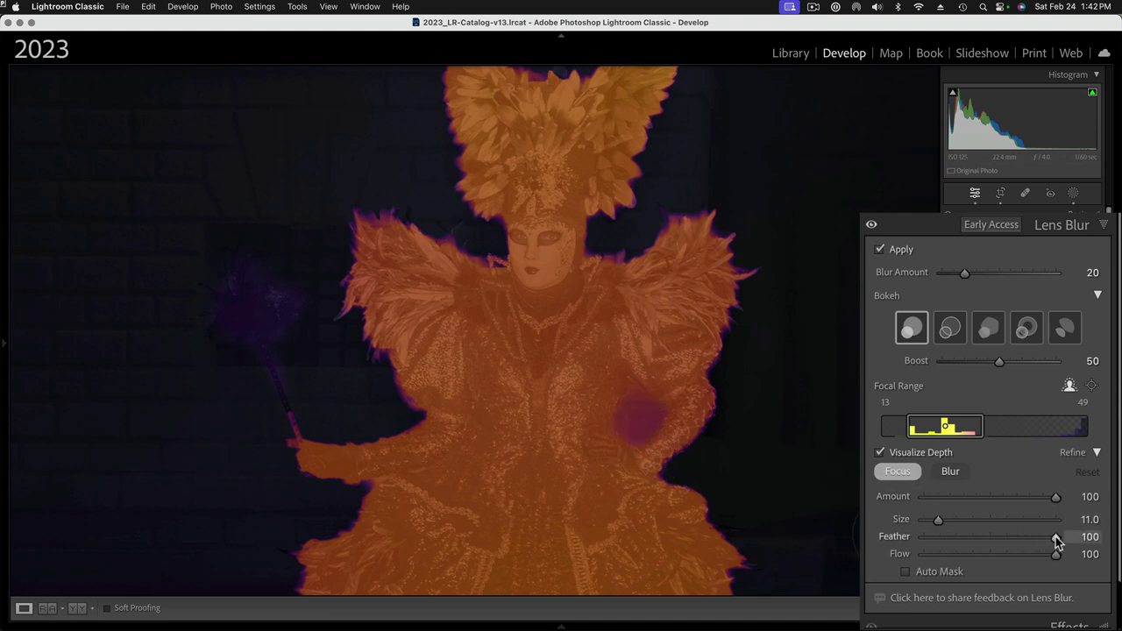
mouse_move(1057, 541)
mouse_down()
mouse_move(990, 542)
mouse_move(930, 521)
mouse_up()
mouse_move(269, 288)
mouse_down()
mouse_move(235, 286)
mouse_move(238, 296)
mouse_move(250, 288)
mouse_move(241, 276)
mouse_move(230, 287)
mouse_move(219, 328)
mouse_move(268, 327)
mouse_move(233, 321)
mouse_move(240, 307)
mouse_move(254, 314)
mouse_move(236, 305)
mouse_move(244, 298)
mouse_move(268, 308)
mouse_move(247, 277)
mouse_move(290, 302)
mouse_move(260, 340)
mouse_move(301, 439)
mouse_move(267, 403)
mouse_up()
Erase focus along the duster's handle and paint the wand's feather tuft sharper.
key(alt)
mouse_move(246, 350)
mouse_down()
mouse_move(283, 454)
mouse_move(275, 438)
mouse_up()
key(alt)
drag(288, 370, 316, 432)
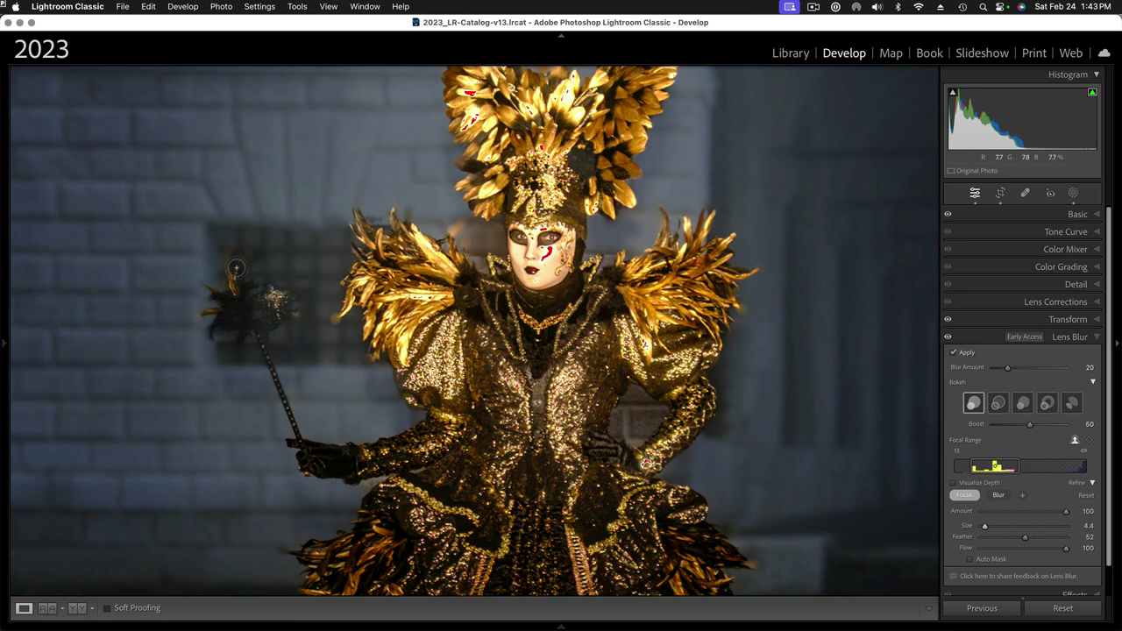
mouse_move(233, 266)
mouse_down()
mouse_move(240, 295)
mouse_move(249, 263)
mouse_move(252, 290)
mouse_up()
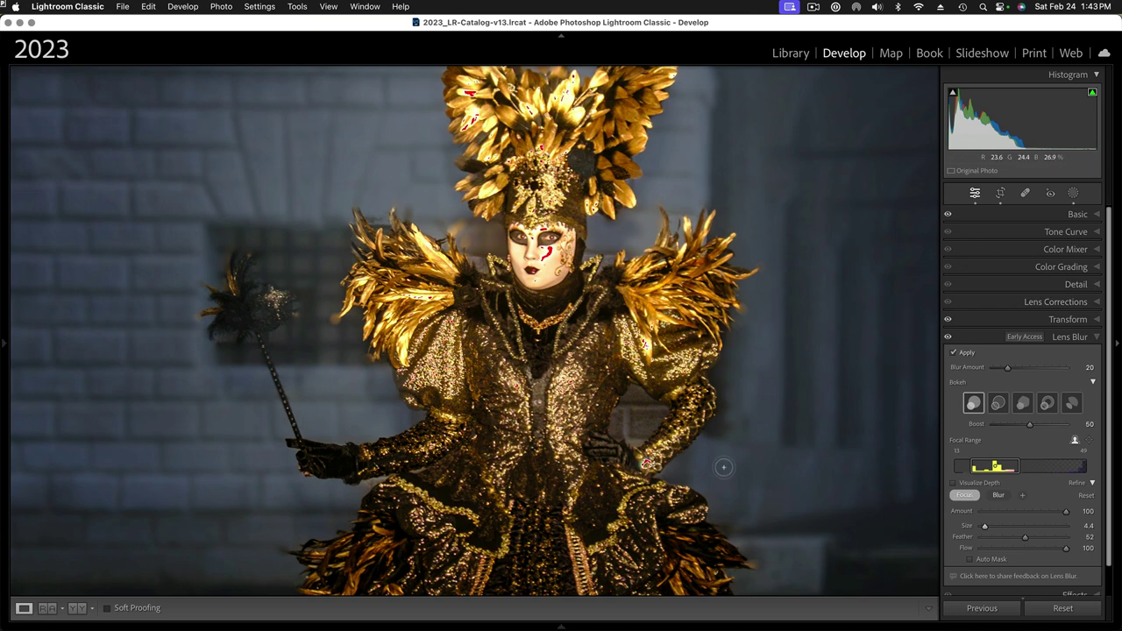
key(z)
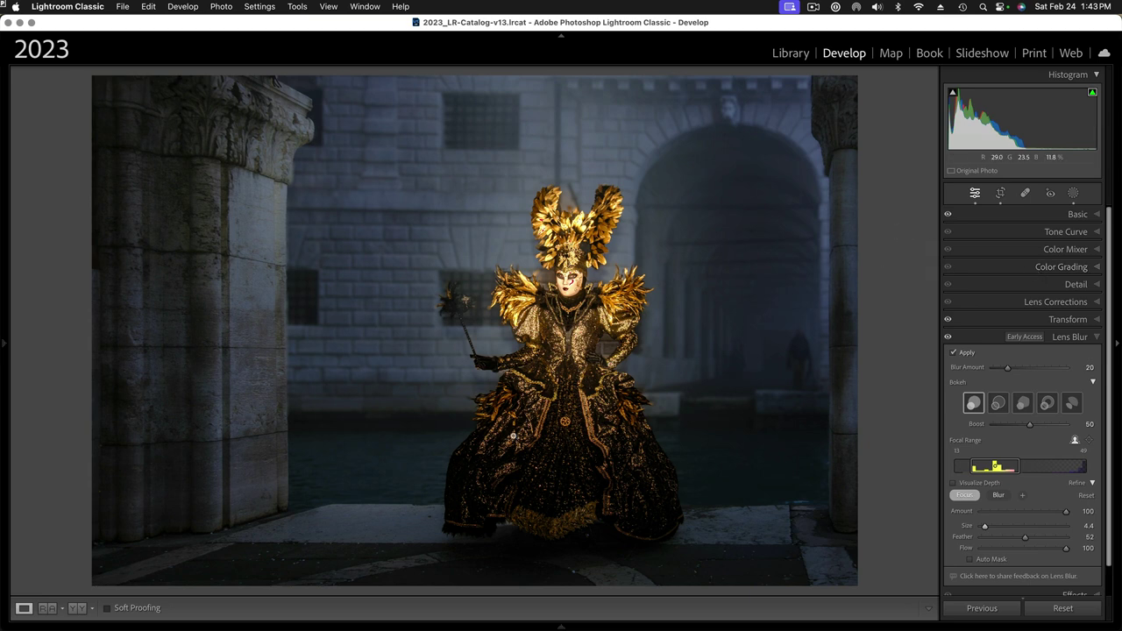
key(z)
mouse_move(6, 342)
click(171, 75)
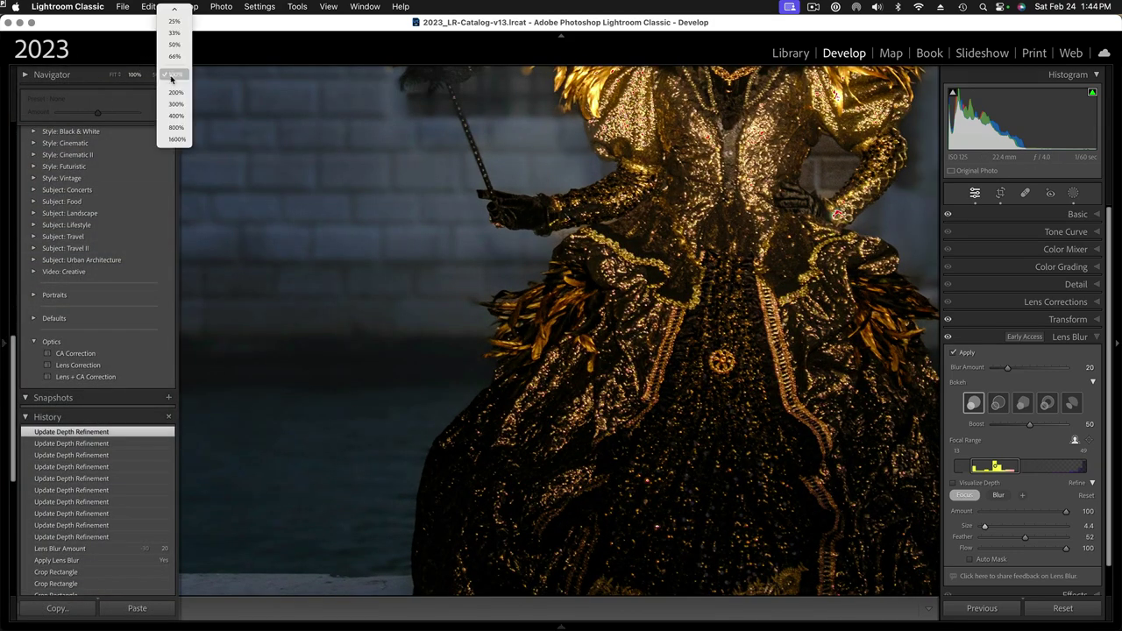
click(175, 92)
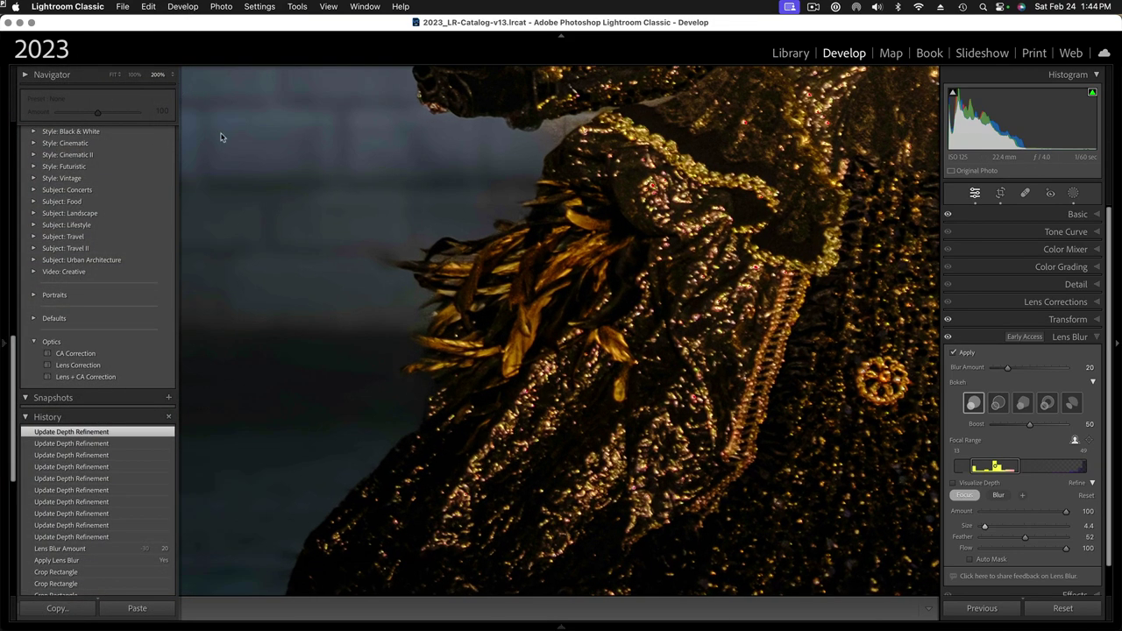
drag(818, 389, 636, 507)
drag(763, 254, 536, 383)
drag(637, 326, 788, 469)
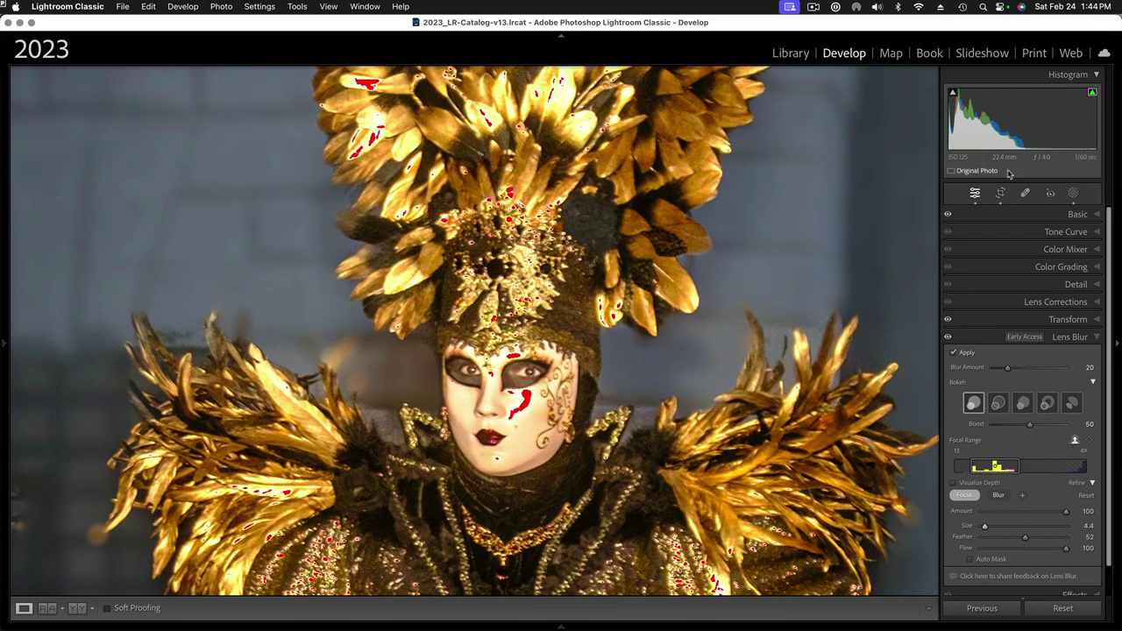
drag(577, 196, 614, 156)
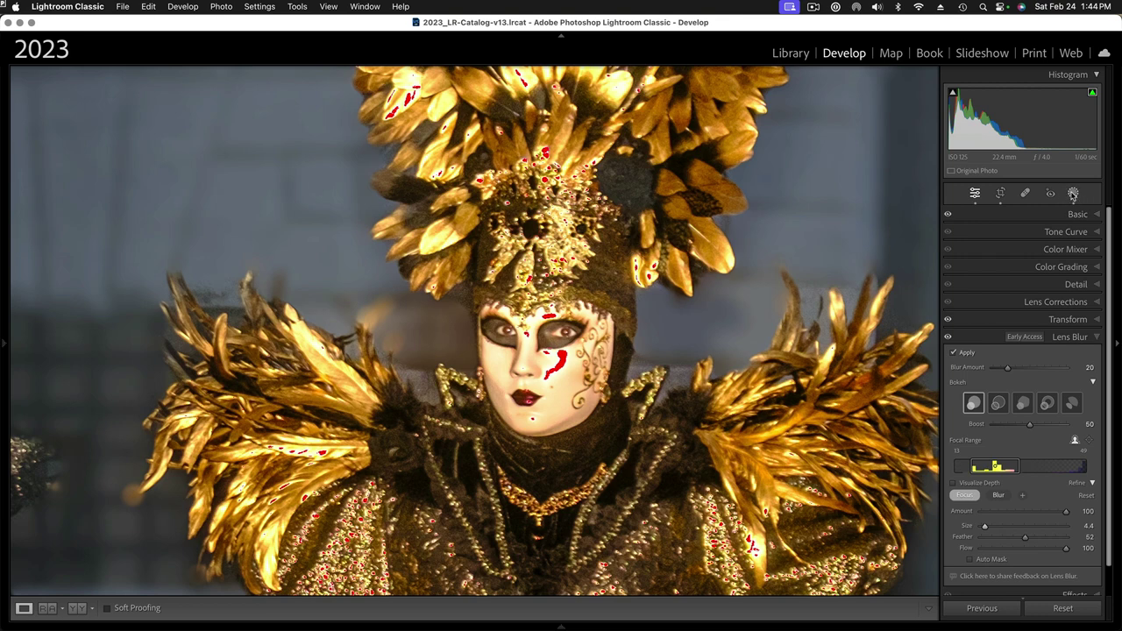
Raise the subject mask's Texture to 100 and hide the highlight clipping warning.
click(1073, 193)
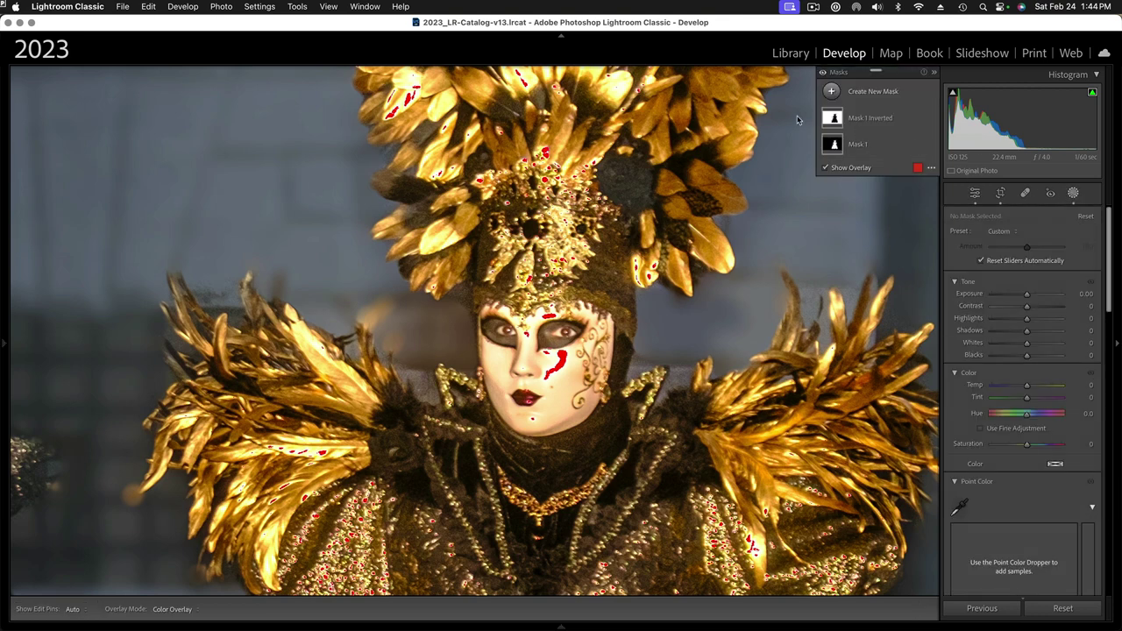
click(833, 145)
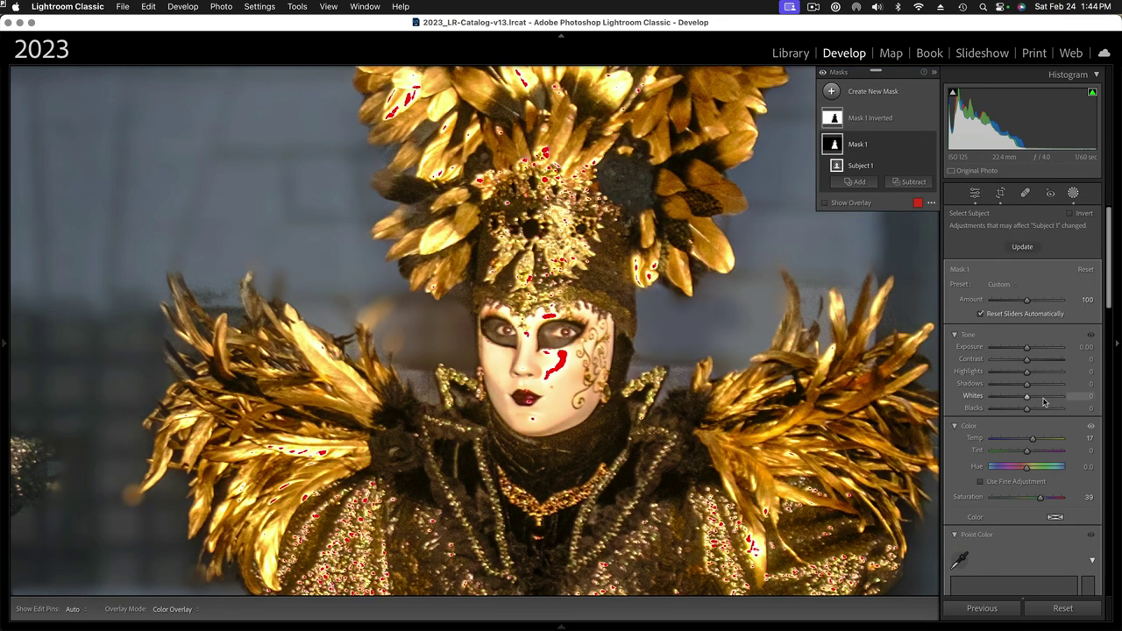
scroll(1043, 401, down, 3)
scroll(1043, 401, down, 7)
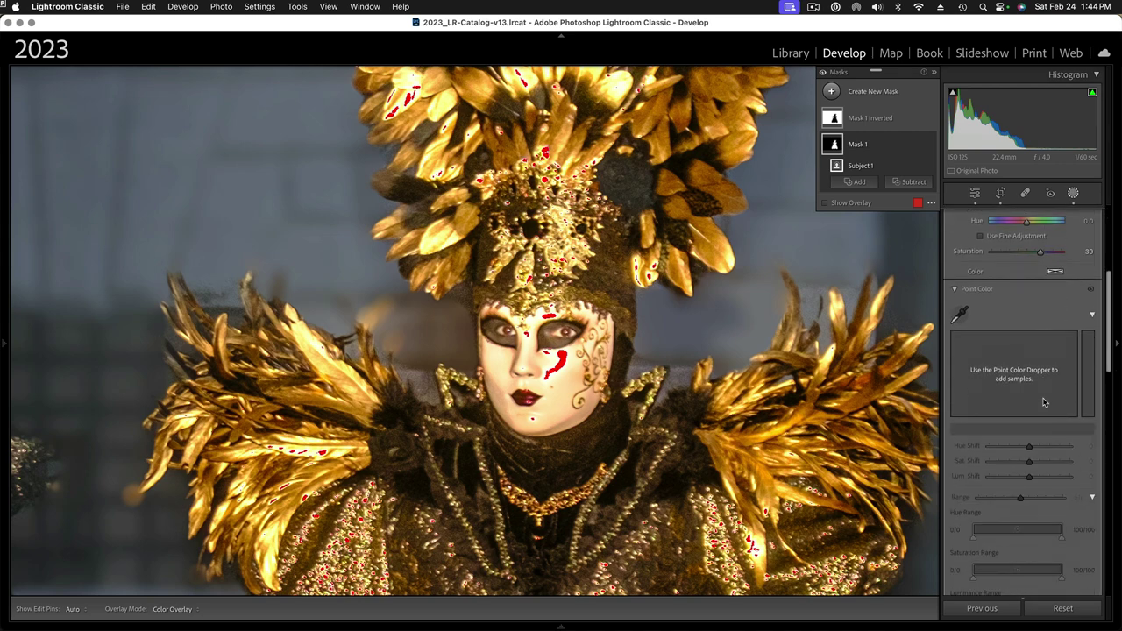
scroll(1043, 402, down, 8)
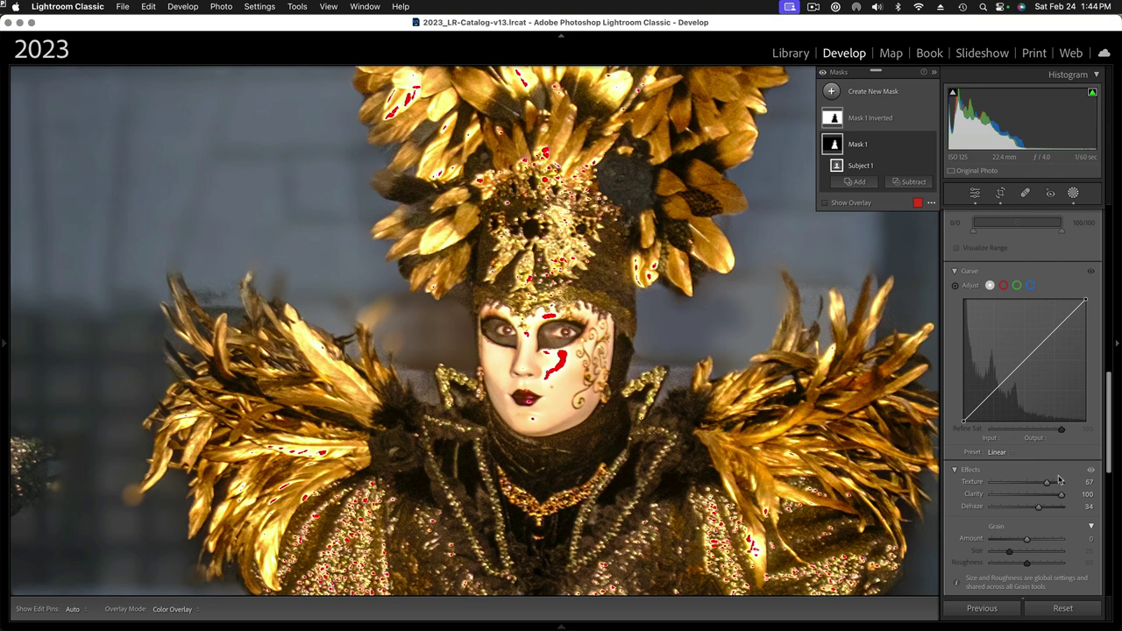
drag(1047, 482, 1084, 485)
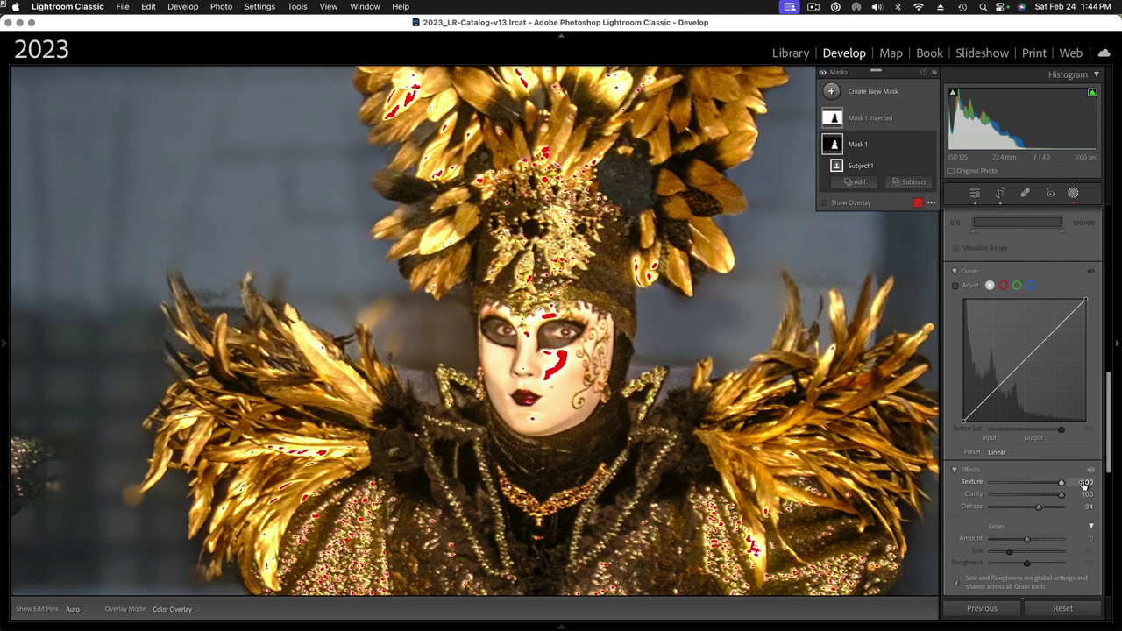
click(1093, 93)
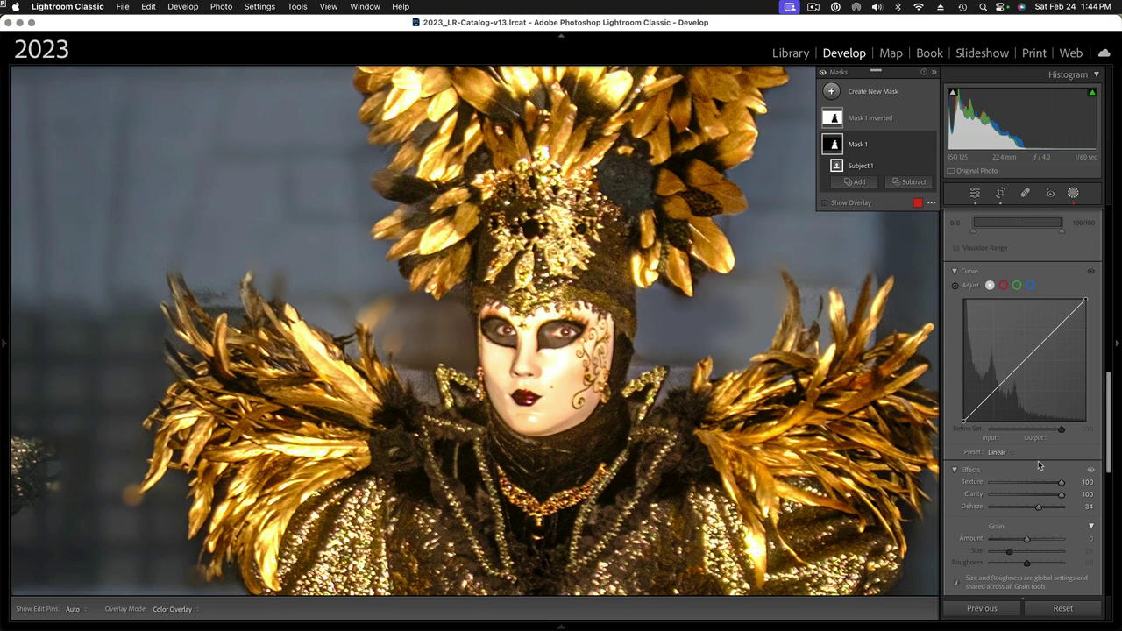
Increase the Detail panel's Sharpening Amount to 73, fit the view, and close Masking.
scroll(1031, 466, down, 5)
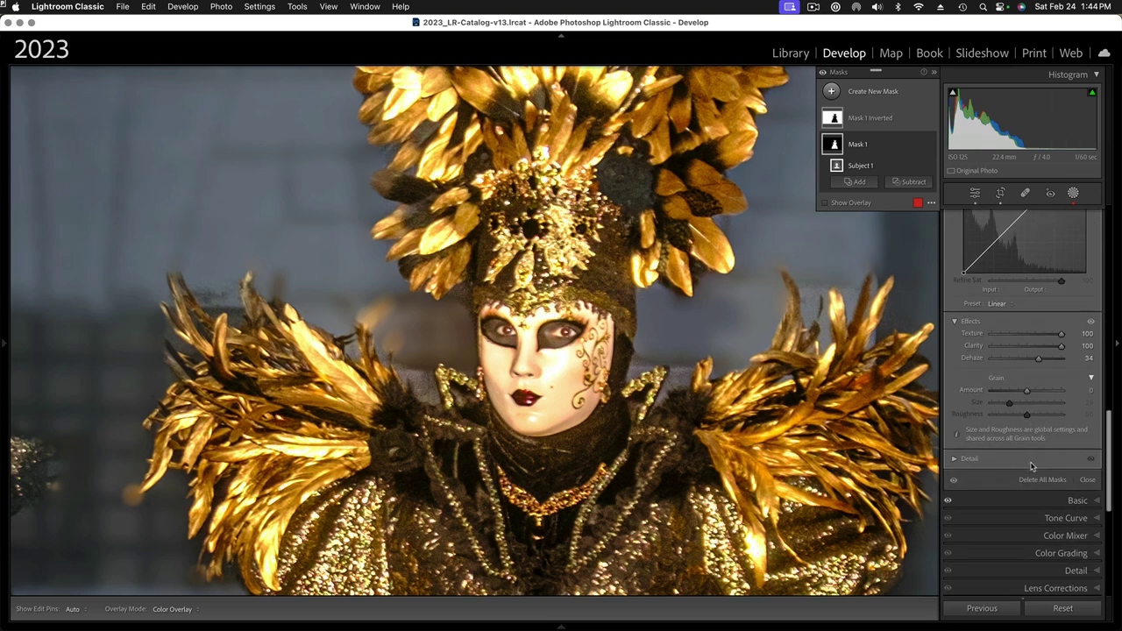
scroll(1032, 468, down, 3)
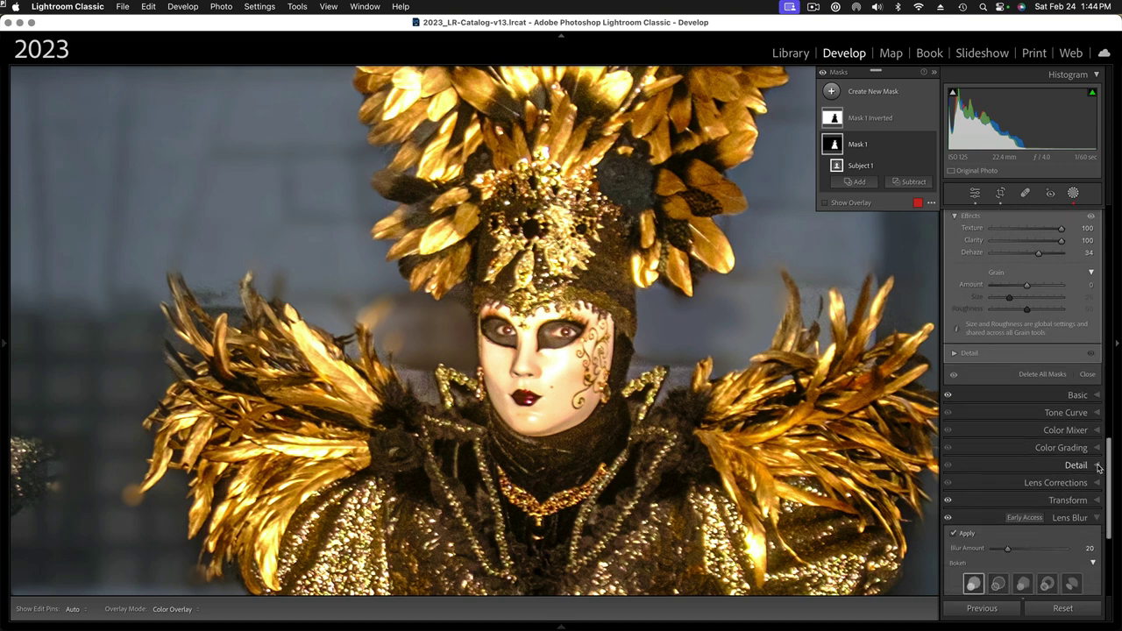
click(1098, 468)
scroll(1017, 478, down, 1)
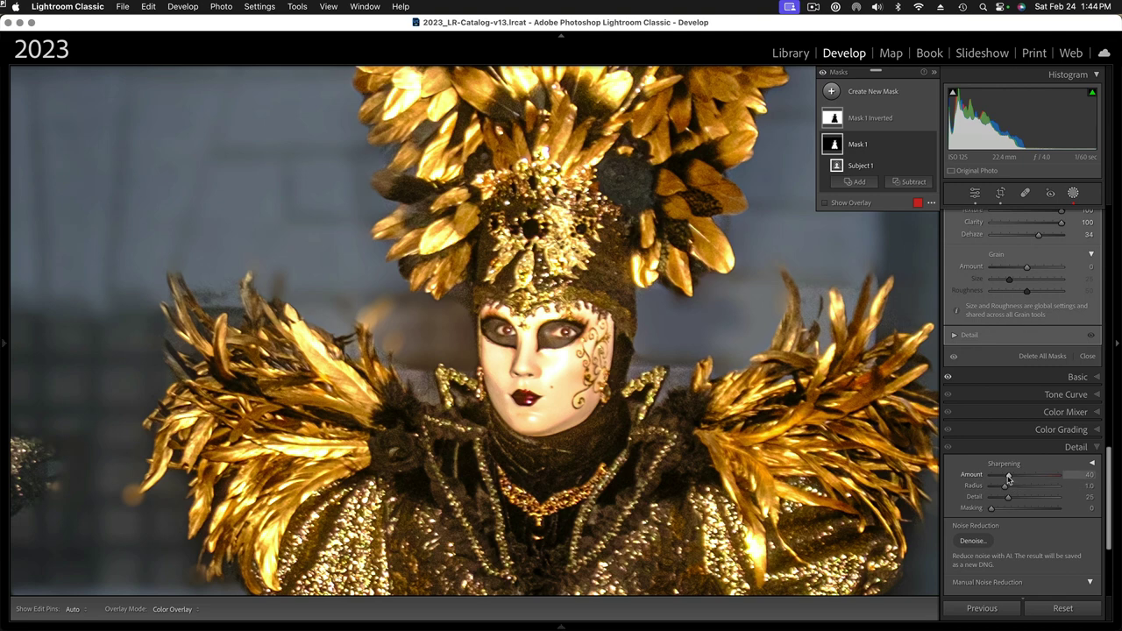
drag(1008, 477, 1024, 478)
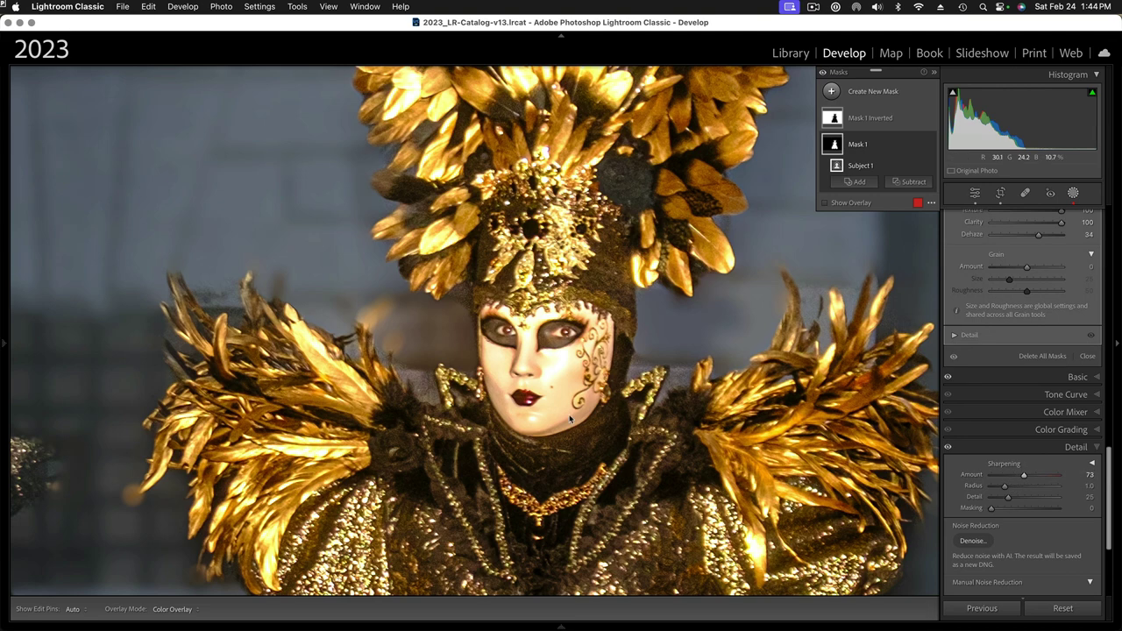
mouse_move(4, 342)
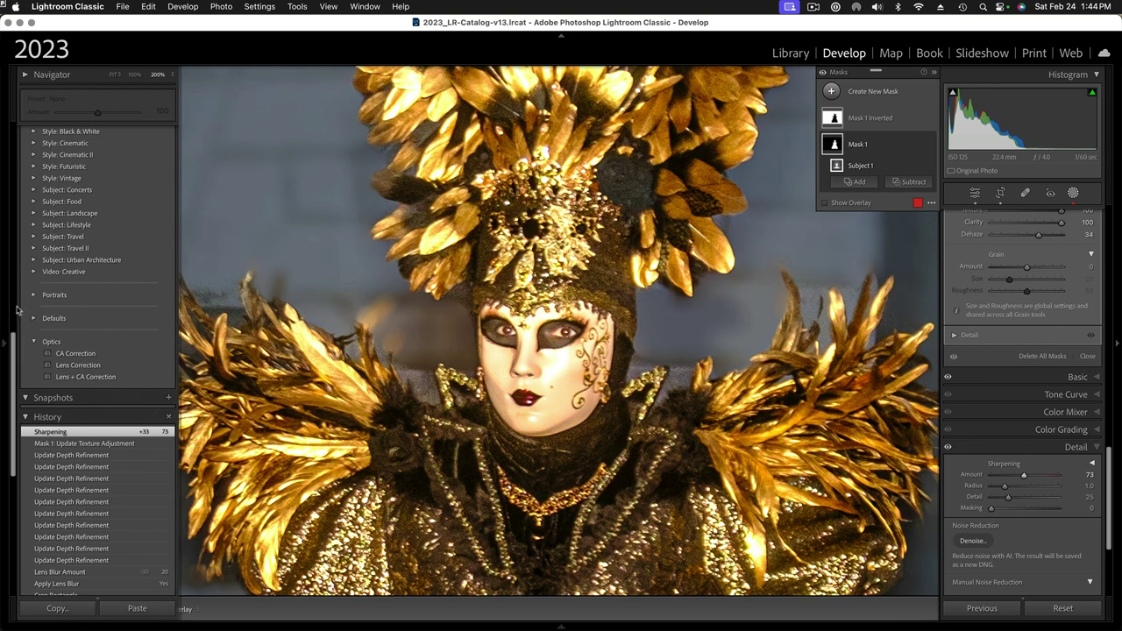
click(135, 75)
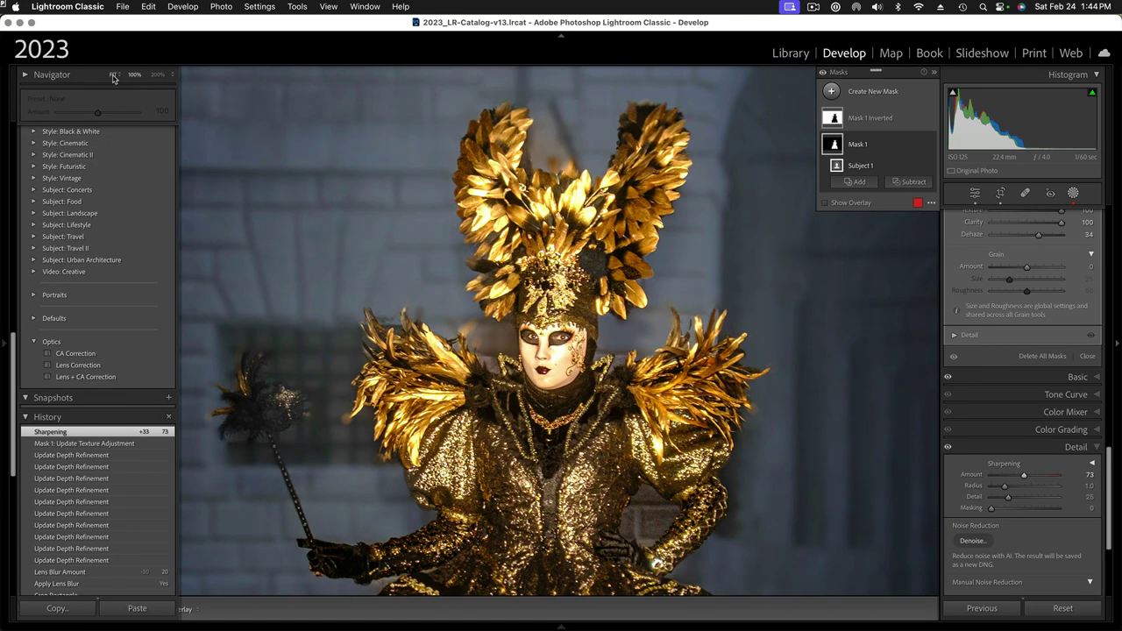
click(113, 75)
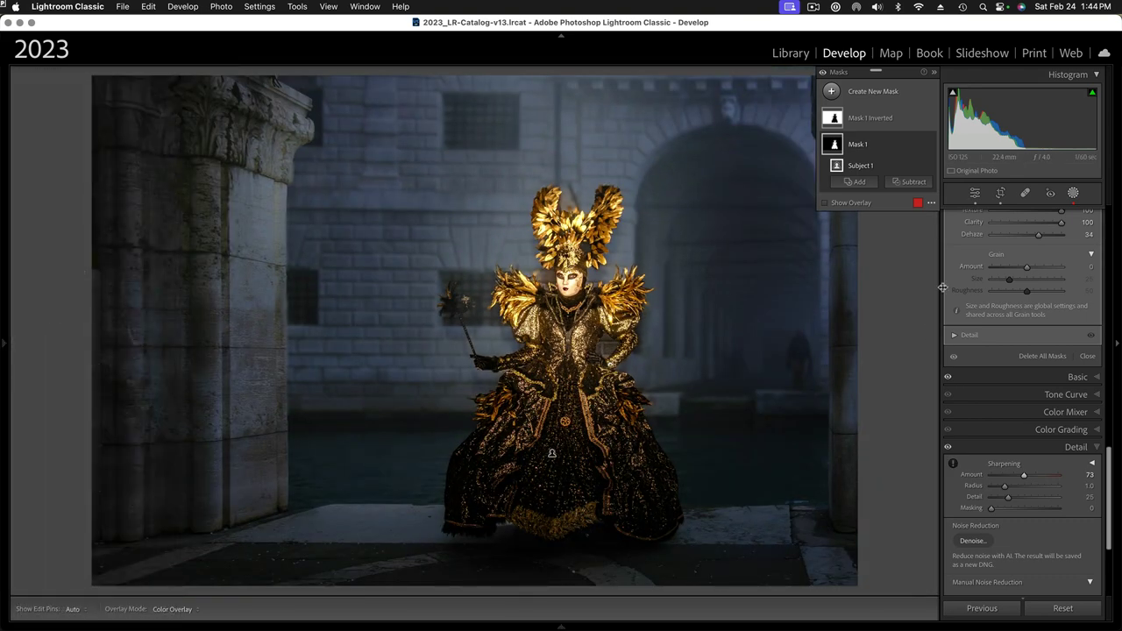
click(1073, 194)
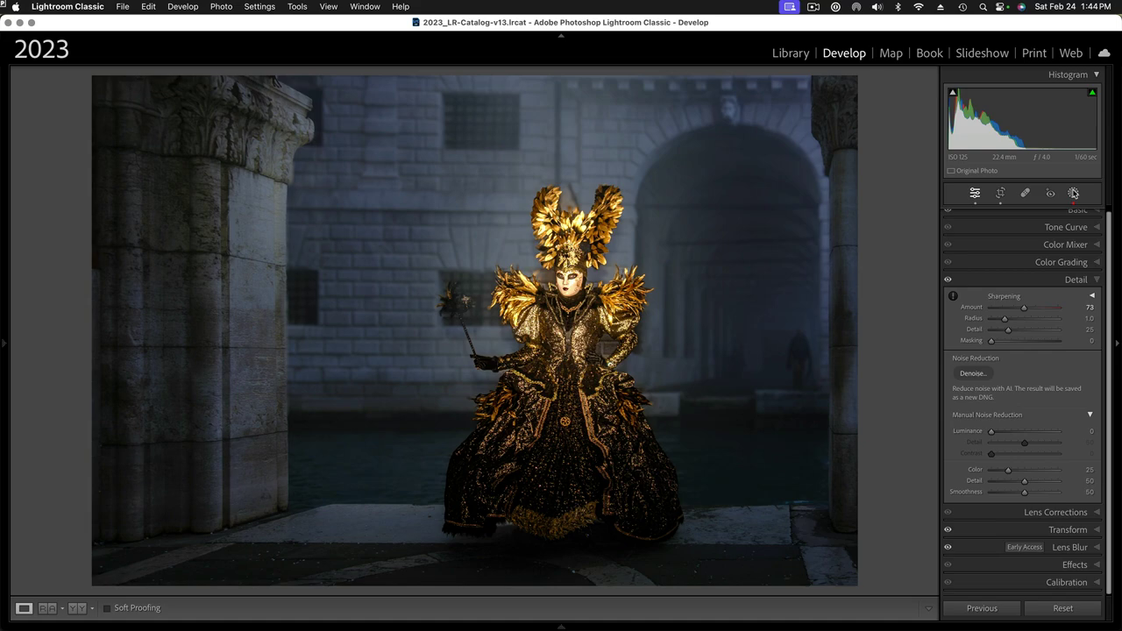